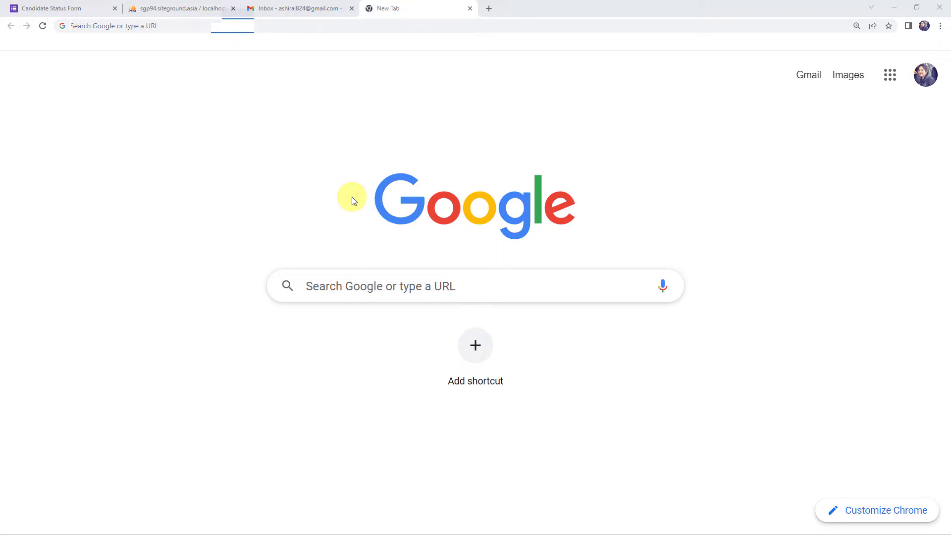
# Step: Go to pabbly.com, open the Pabbly Connect product page, sign in, and launch Pabbly Connect
pyautogui.write('pa')
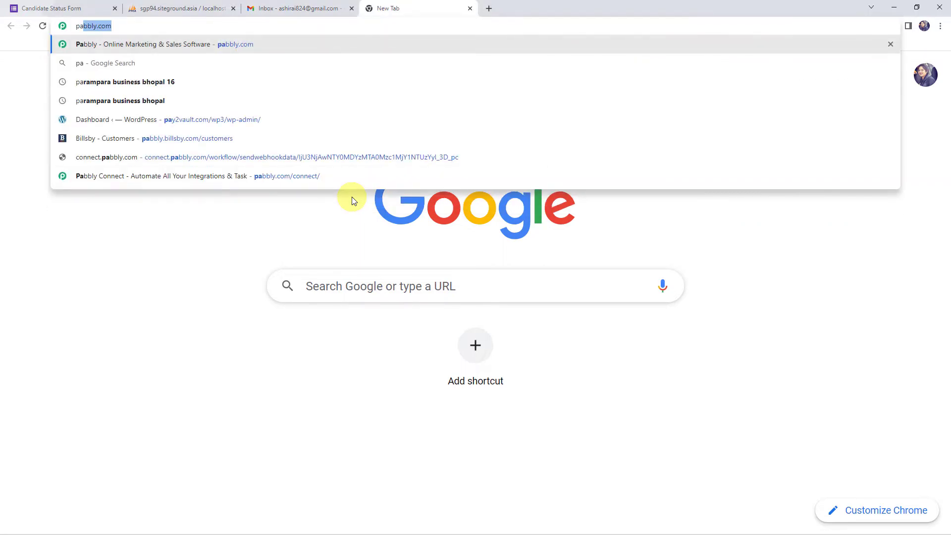
pyautogui.press('Return')
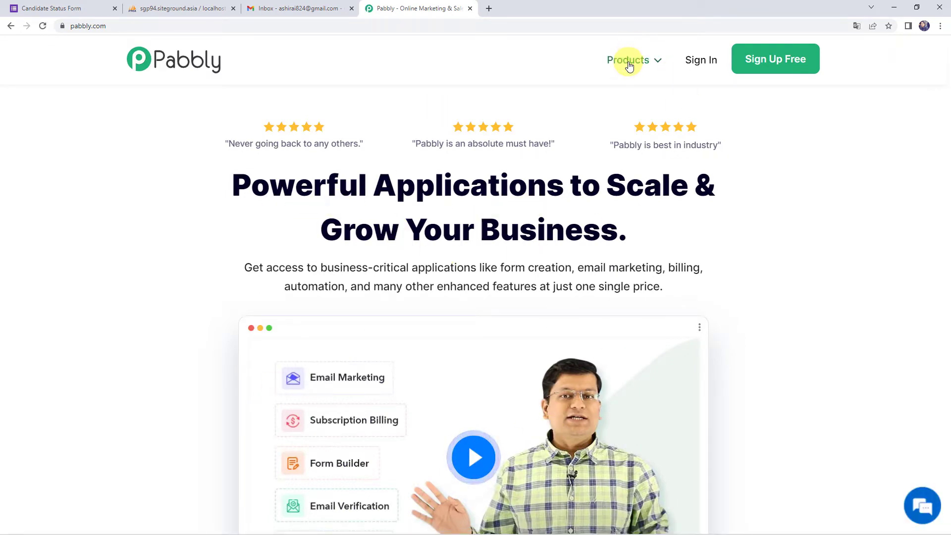
pyautogui.moveTo(629, 66)
pyautogui.click(346, 220)
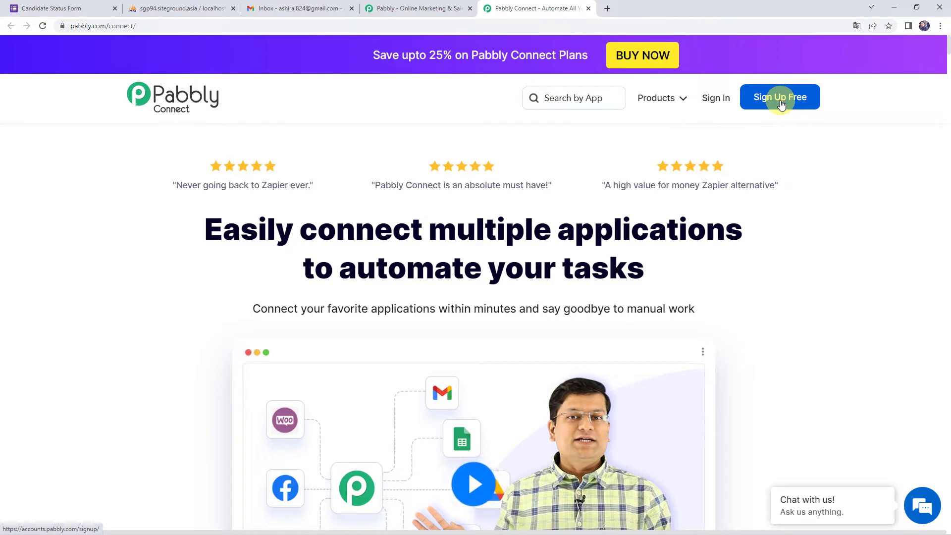
pyautogui.click(712, 101)
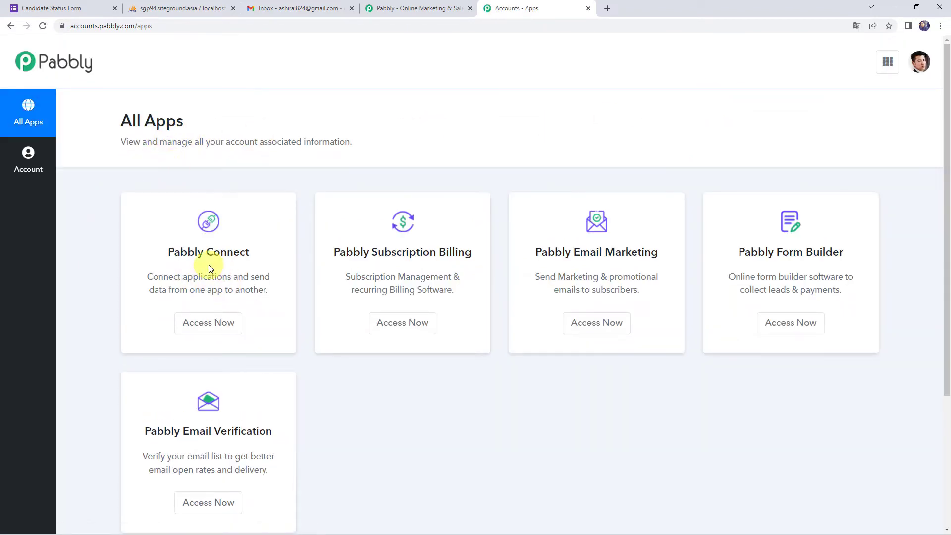
pyautogui.click(198, 323)
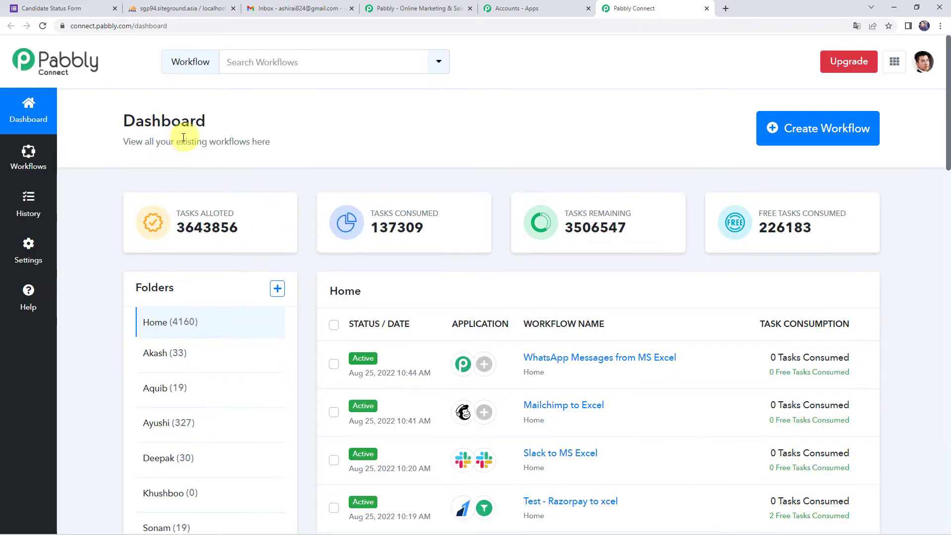
# Step: Create a workflow named 'Send Automated Emails to Disqualified Candidates'
pyautogui.scroll(-5, 458, 324)
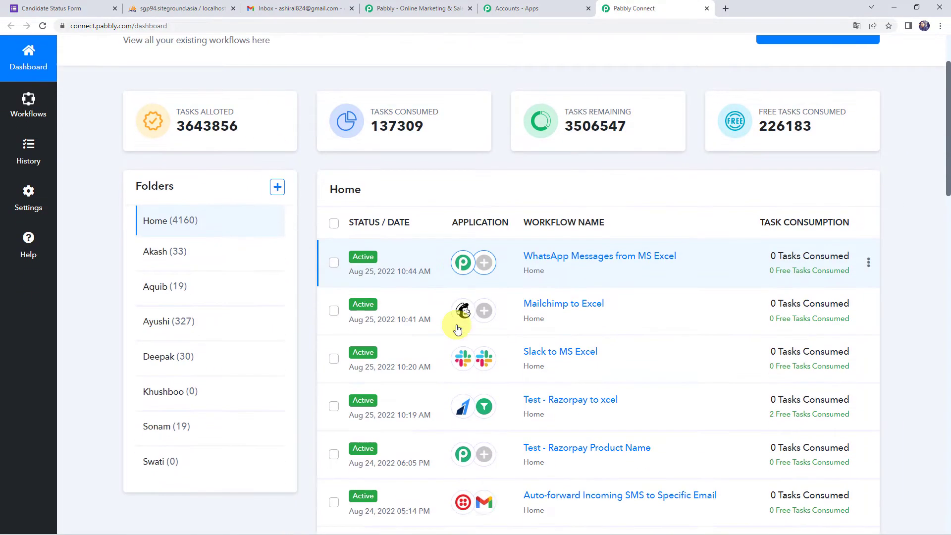
pyautogui.scroll(5, 457, 329)
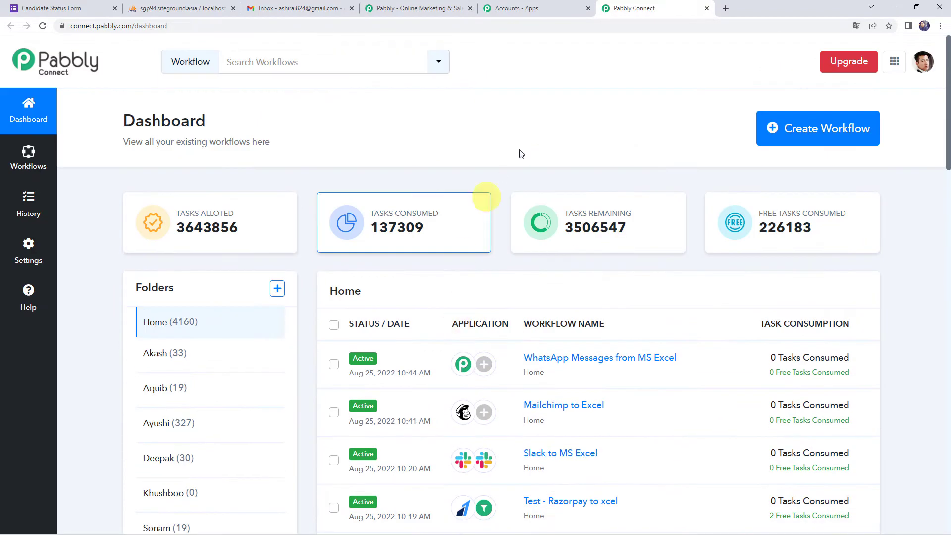
pyautogui.click(813, 134)
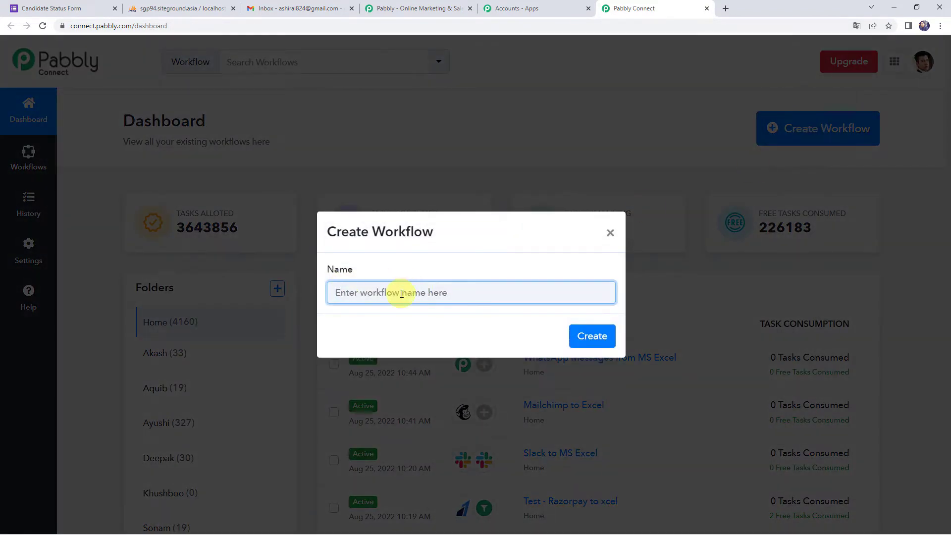
pyautogui.write('Send Automated Emails to Disqualified Candidates')
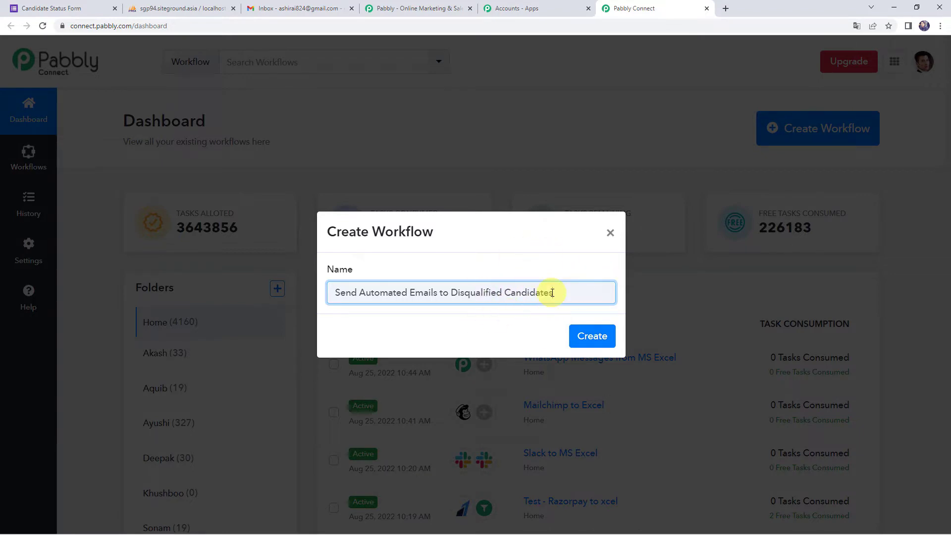
pyautogui.click(592, 339)
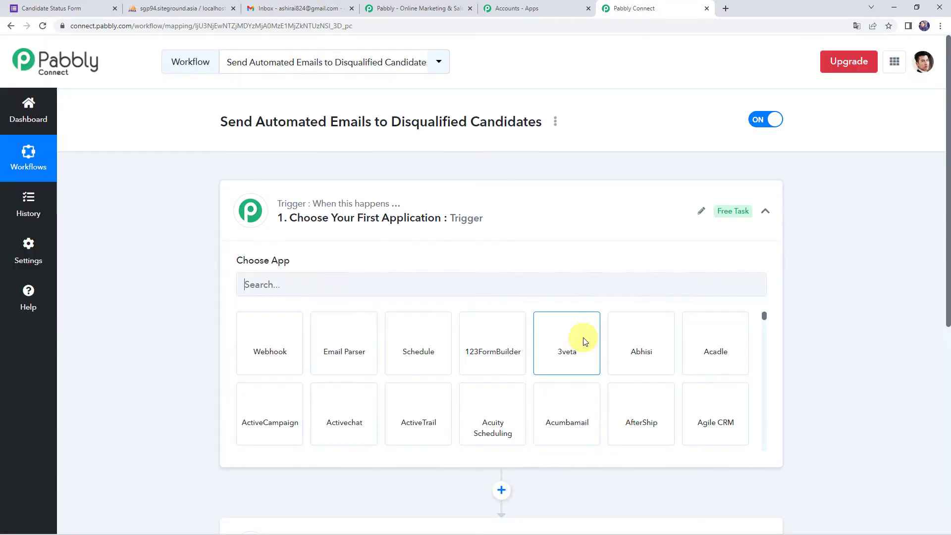
# Step: Set MySQL with the New Row in a Table event as the trigger and start connecting an account
pyautogui.click(491, 225)
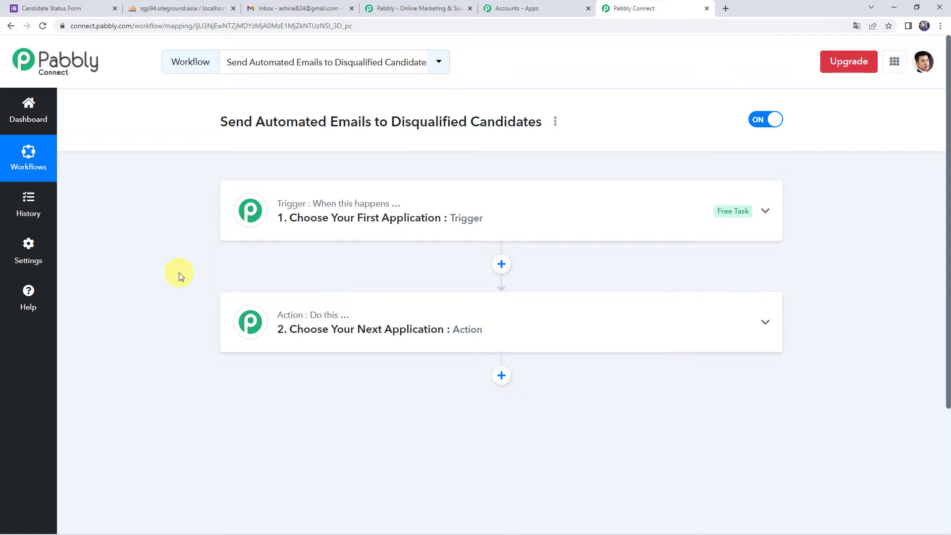
pyautogui.click(478, 228)
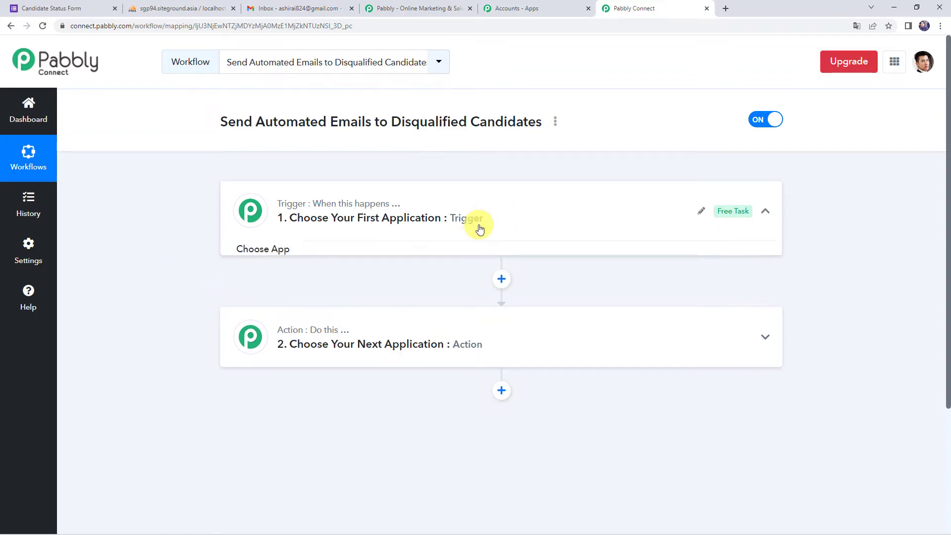
pyautogui.click(341, 285)
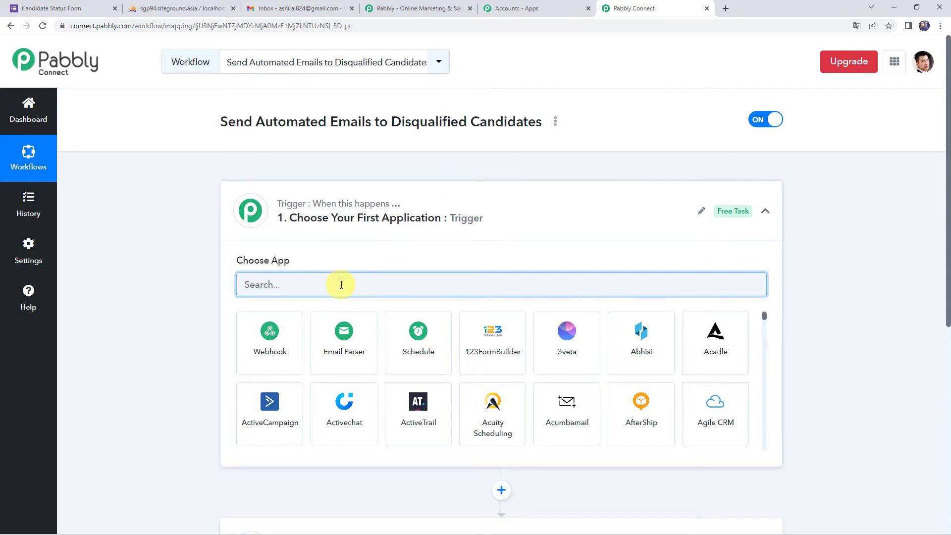
pyautogui.write('my')
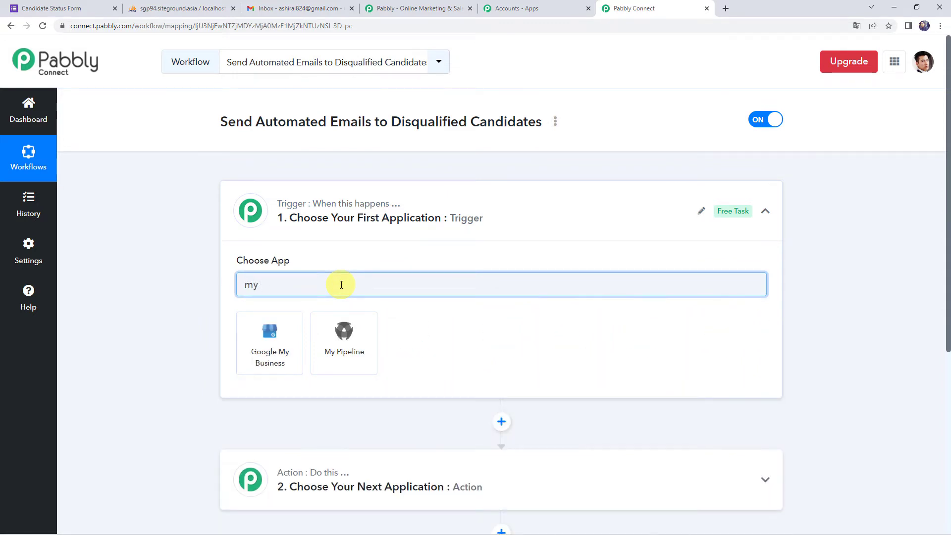
pyautogui.press('BackSpace')
pyautogui.write('sql')
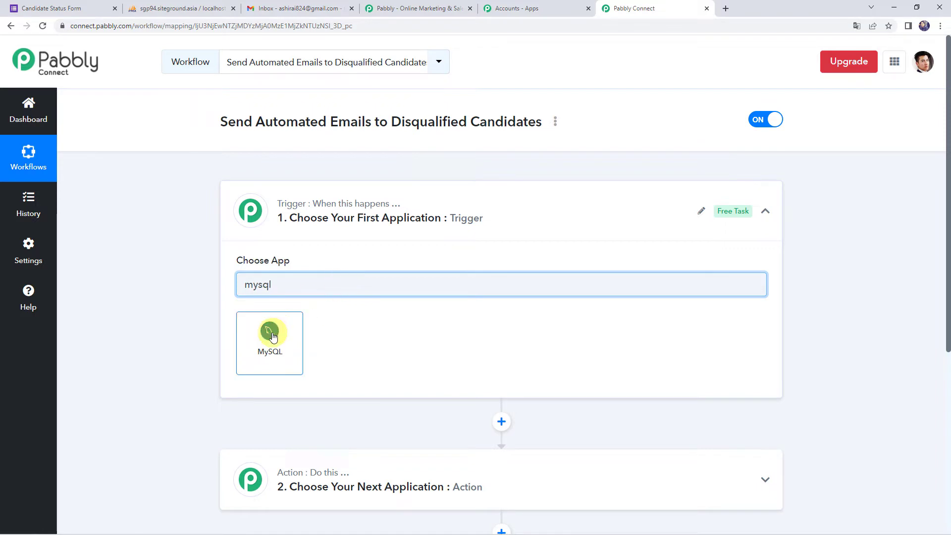
pyautogui.click(272, 337)
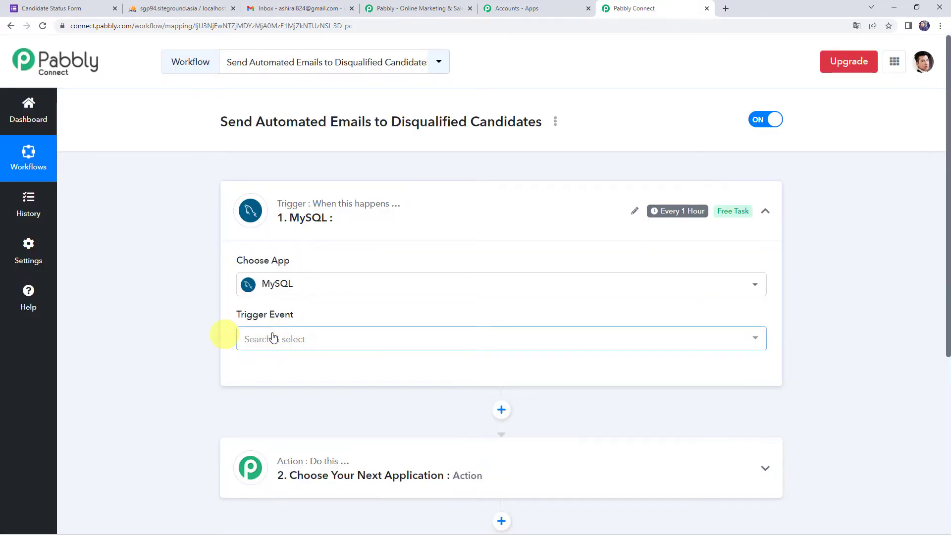
pyautogui.click(261, 340)
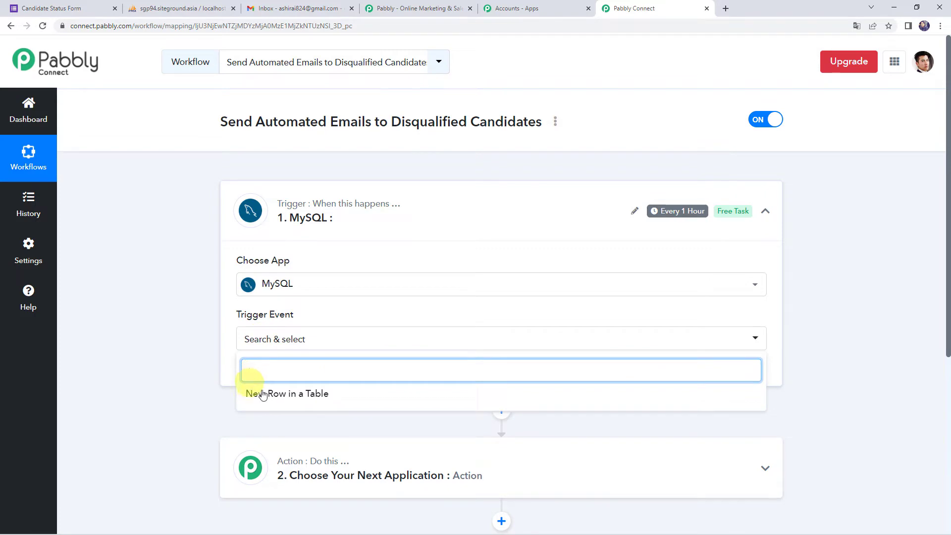
pyautogui.click(317, 396)
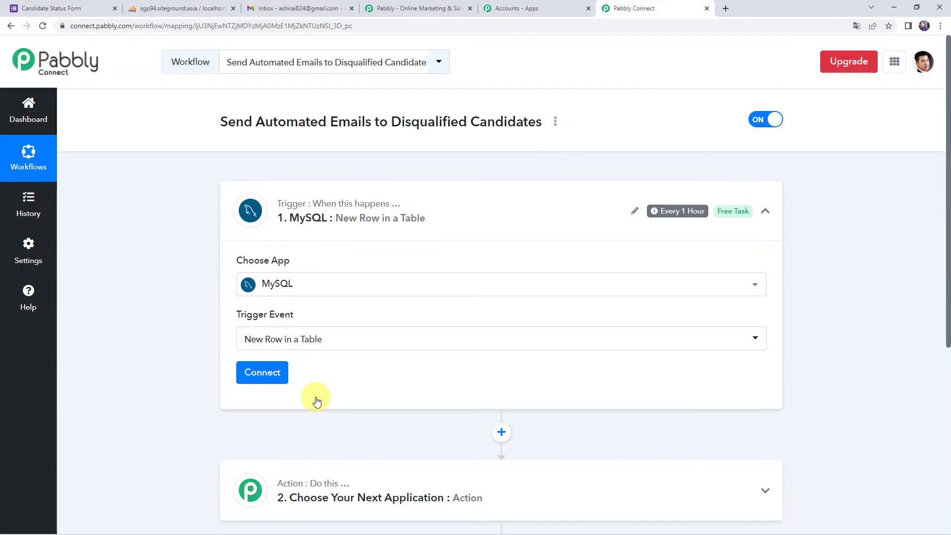
pyautogui.click(267, 371)
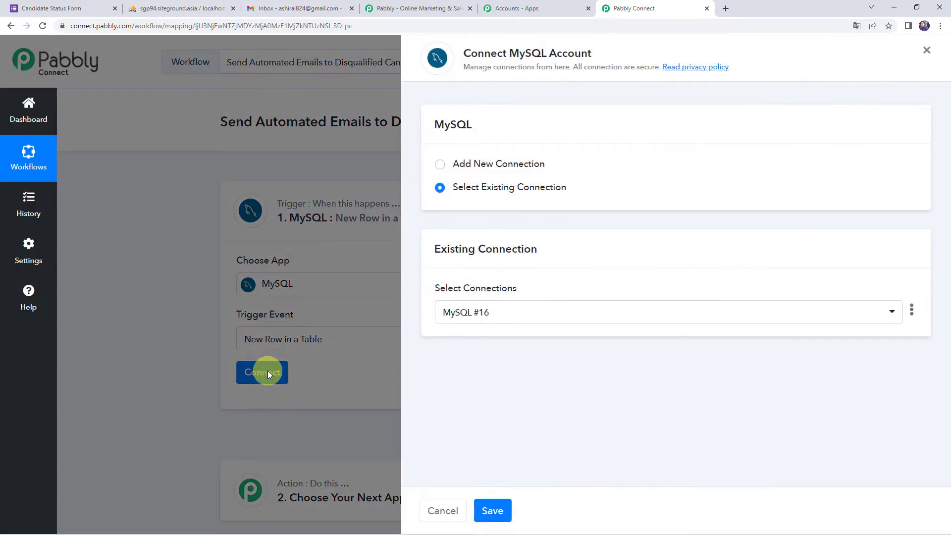
# Step: Open the new MySQL connection form and check the database details in phpMyAdmin
pyautogui.click(510, 169)
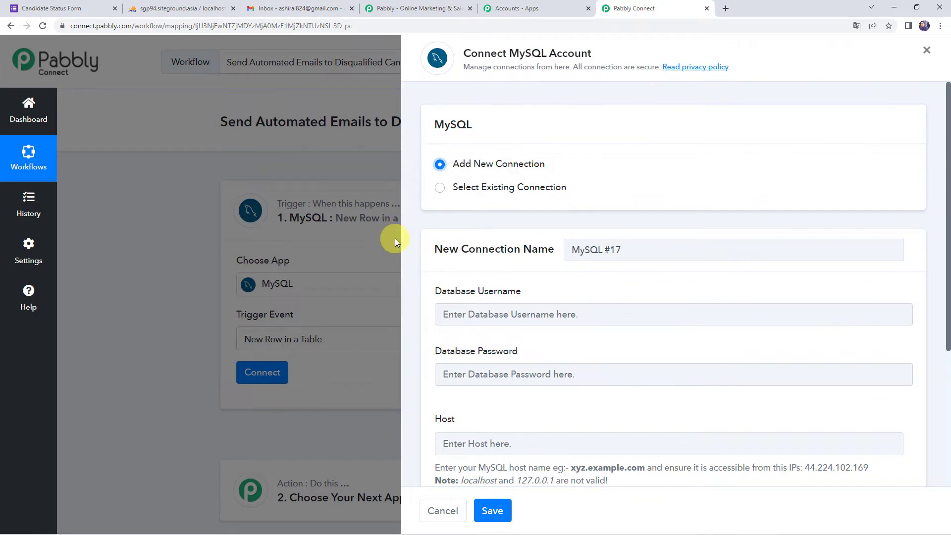
pyautogui.scroll(-2, 489, 303)
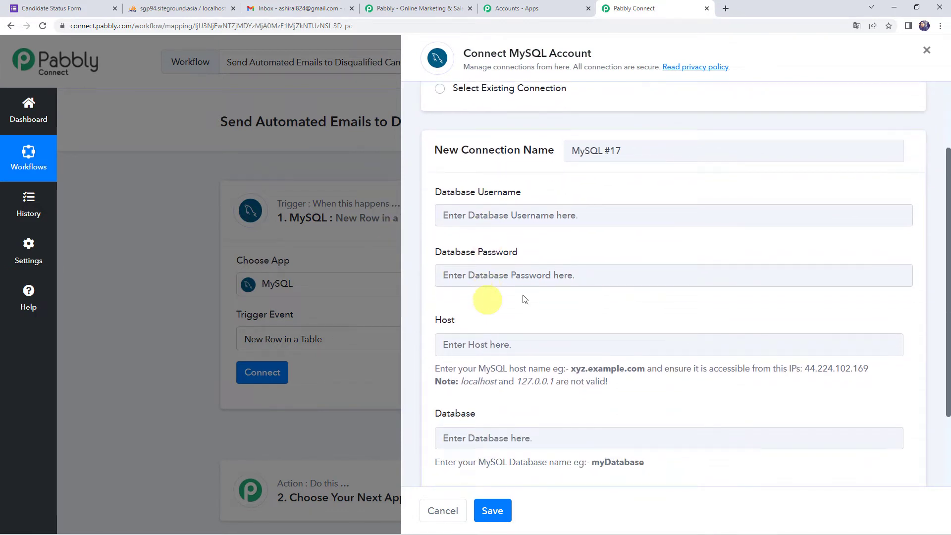
pyautogui.scroll(-2, 510, 272)
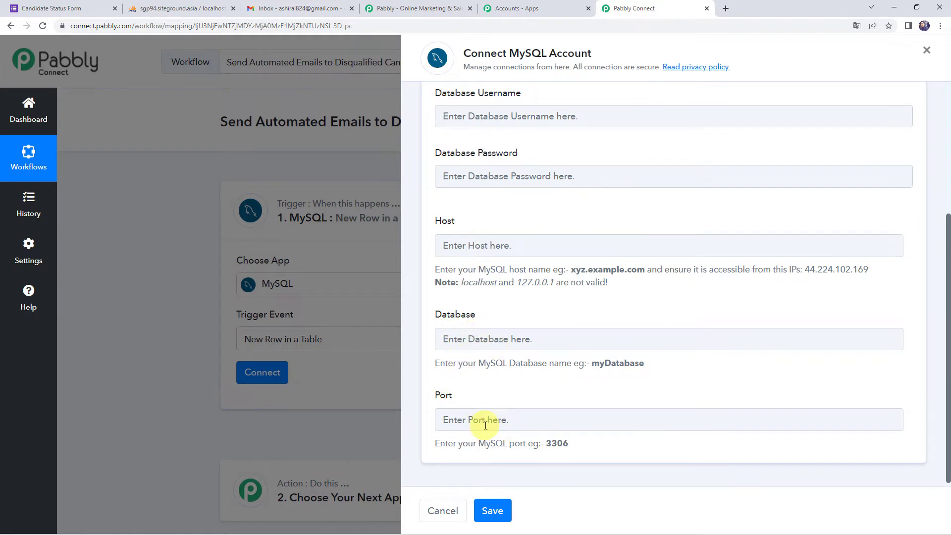
pyautogui.scroll(2, 486, 423)
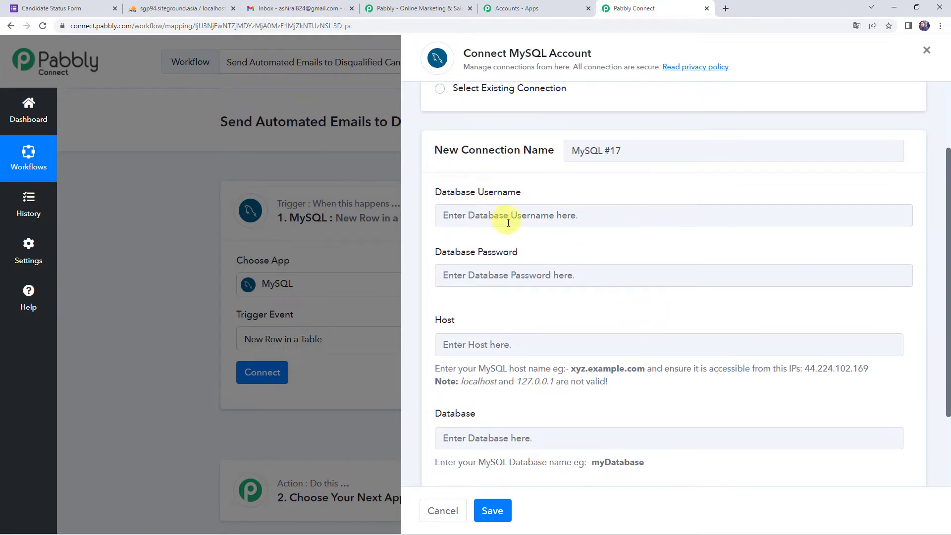
pyautogui.scroll(-2, 490, 270)
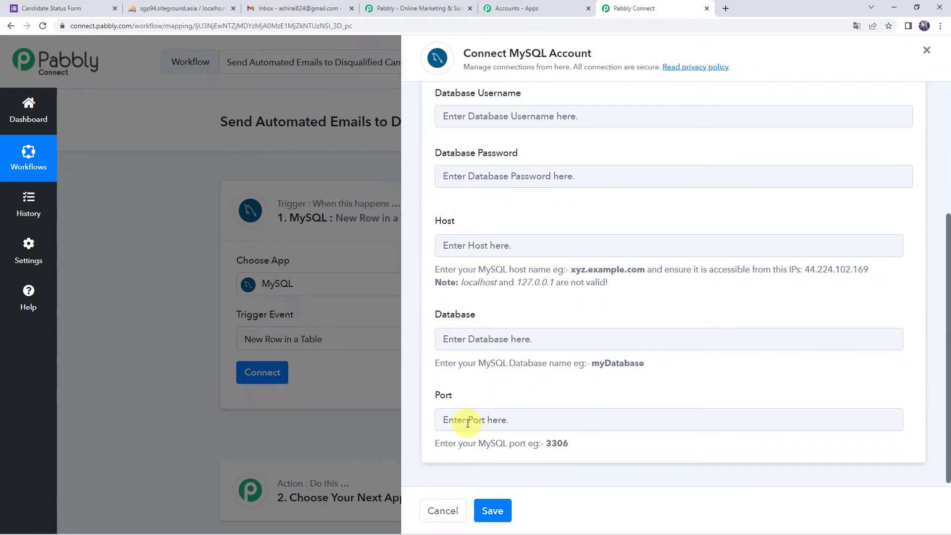
pyautogui.click(180, 9)
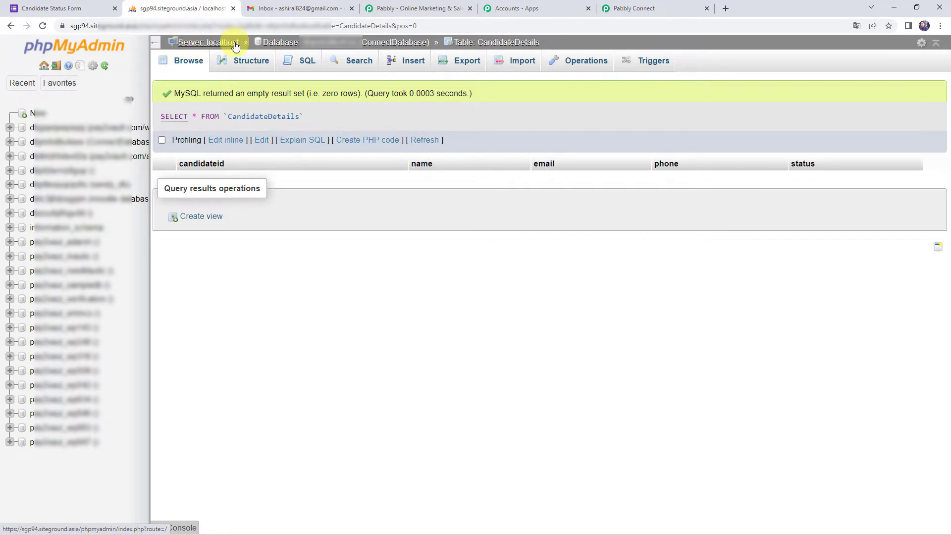
pyautogui.click(679, 9)
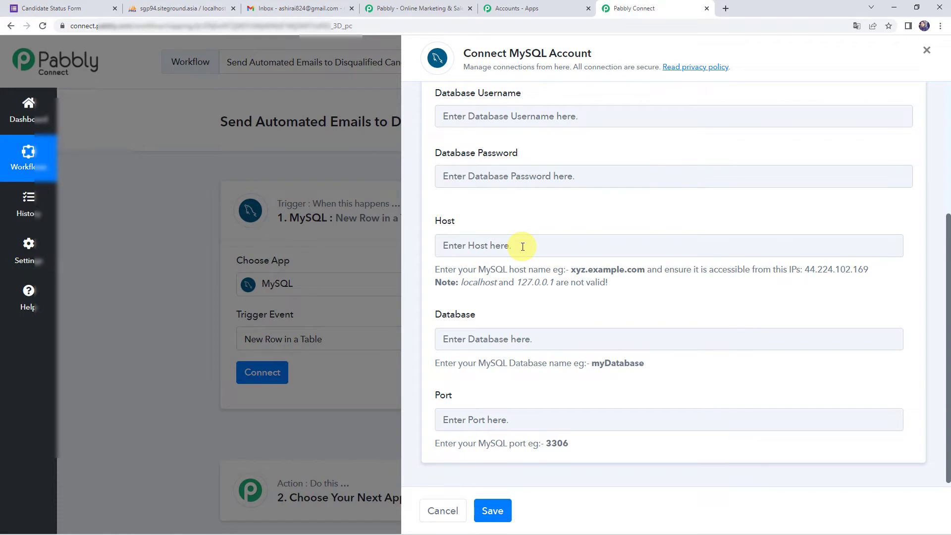
pyautogui.click(166, 9)
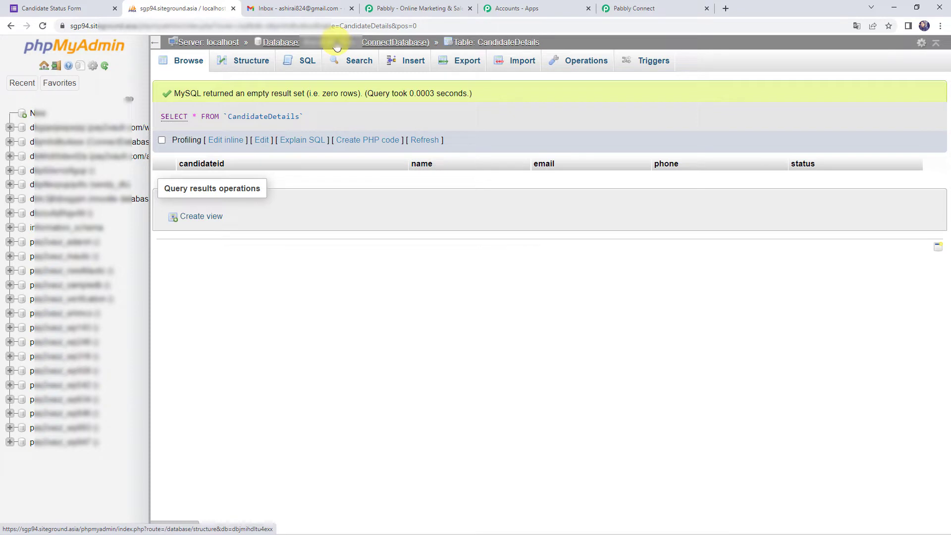
pyautogui.click(664, 9)
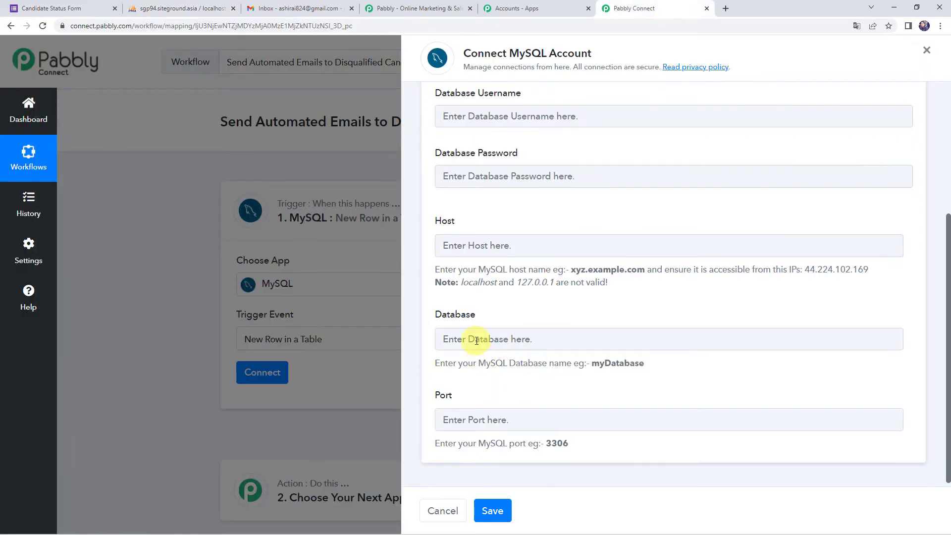
pyautogui.click(459, 420)
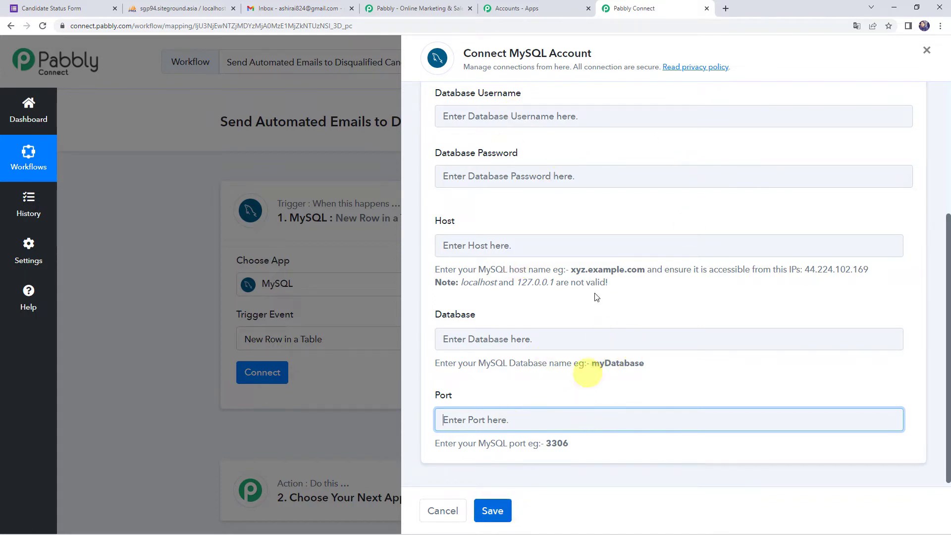
# Step: Switch to reusing the existing MySQL #16 connection
pyautogui.scroll(2, 521, 255)
pyautogui.scroll(2, 521, 255)
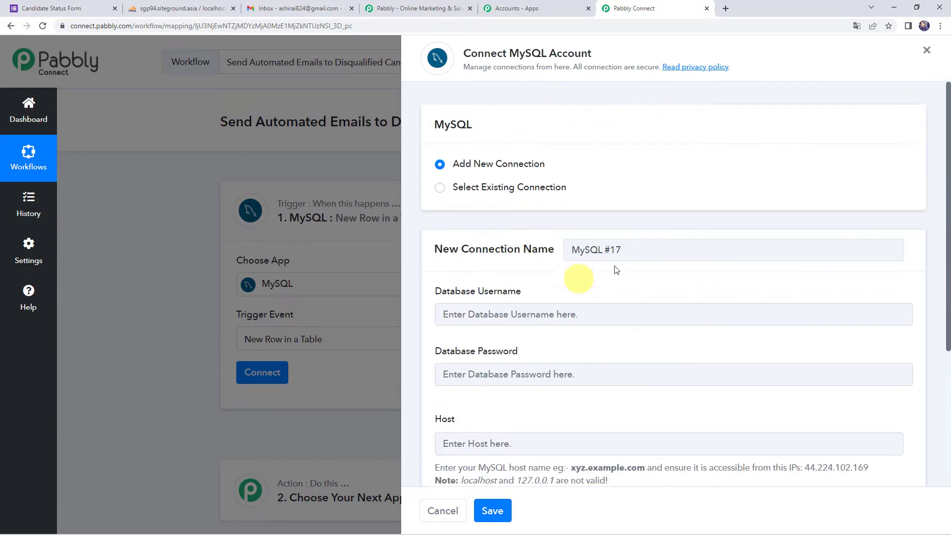
pyautogui.click(492, 191)
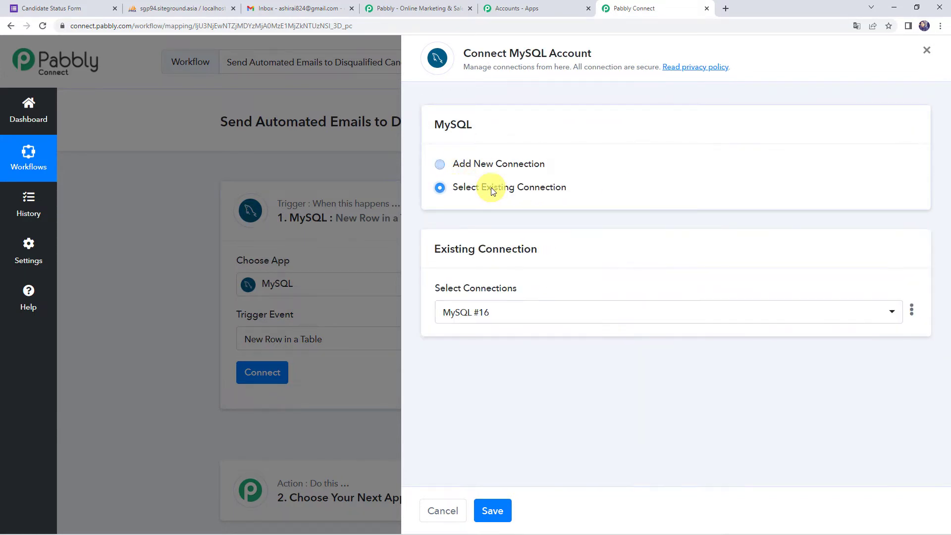
# Step: Save the MySQL connection and choose CandidateDetails as the trigger table
pyautogui.click(497, 509)
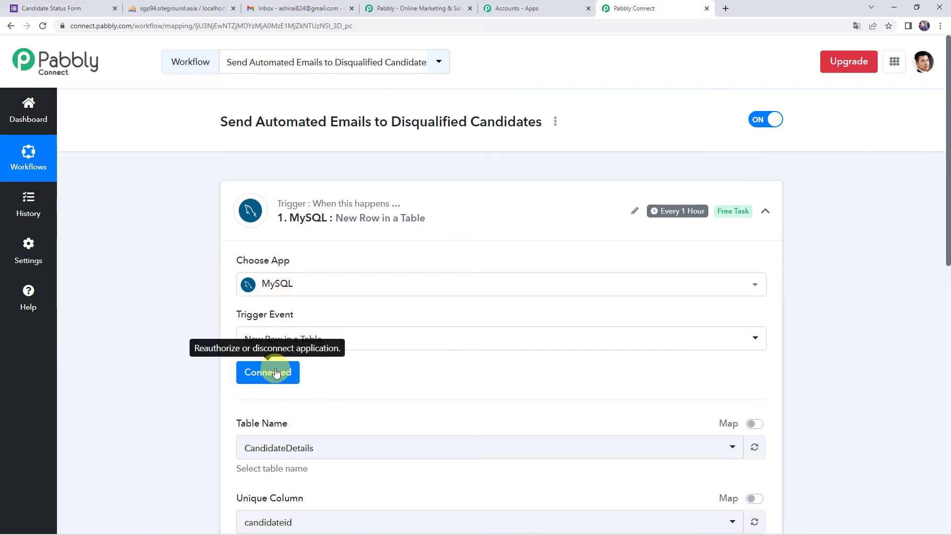
pyautogui.scroll(-3, 354, 367)
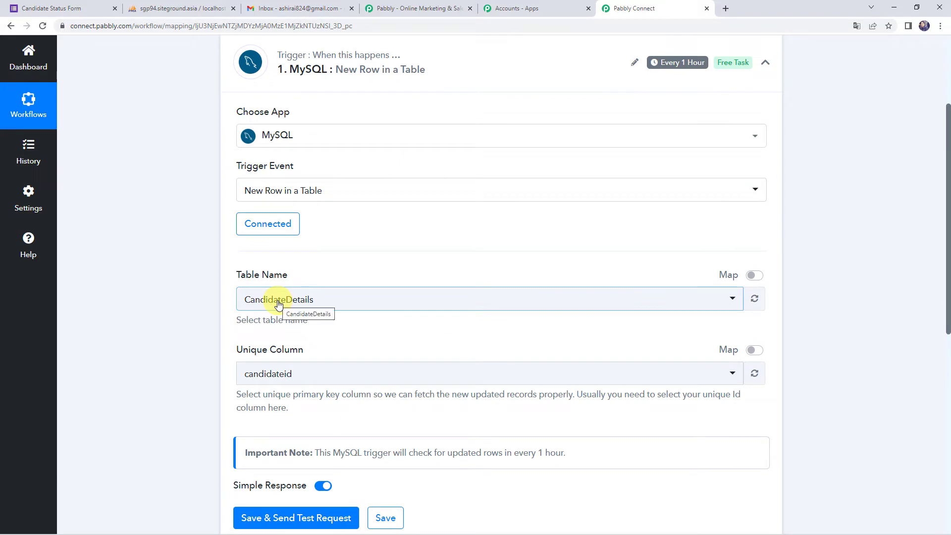
pyautogui.click(278, 304)
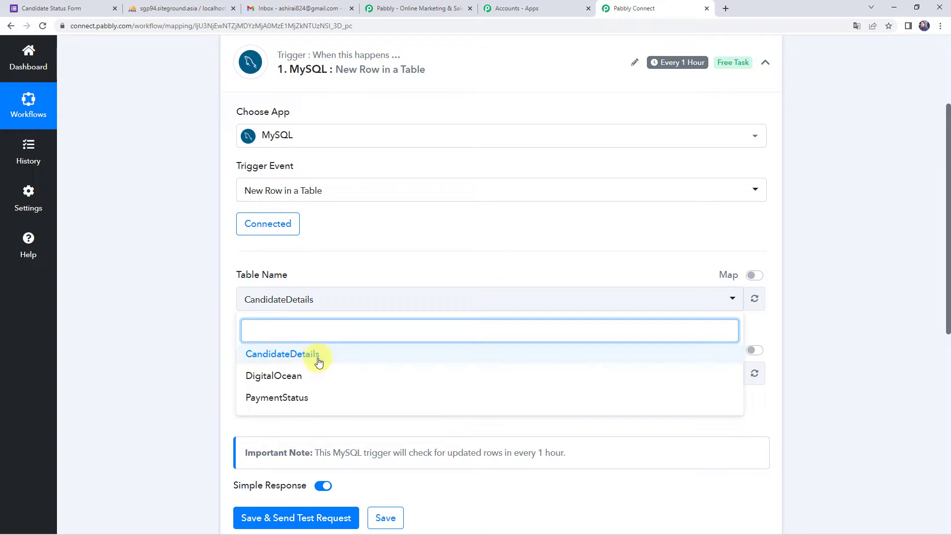
pyautogui.click(299, 359)
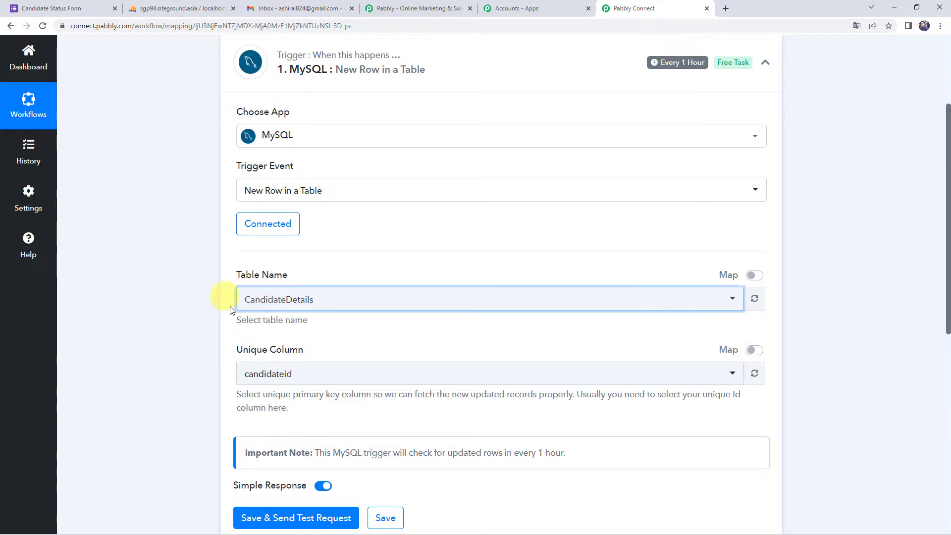
# Step: Compare the CandidateDetails columns in phpMyAdmin and highlight the unique column explanation
pyautogui.click(163, 5)
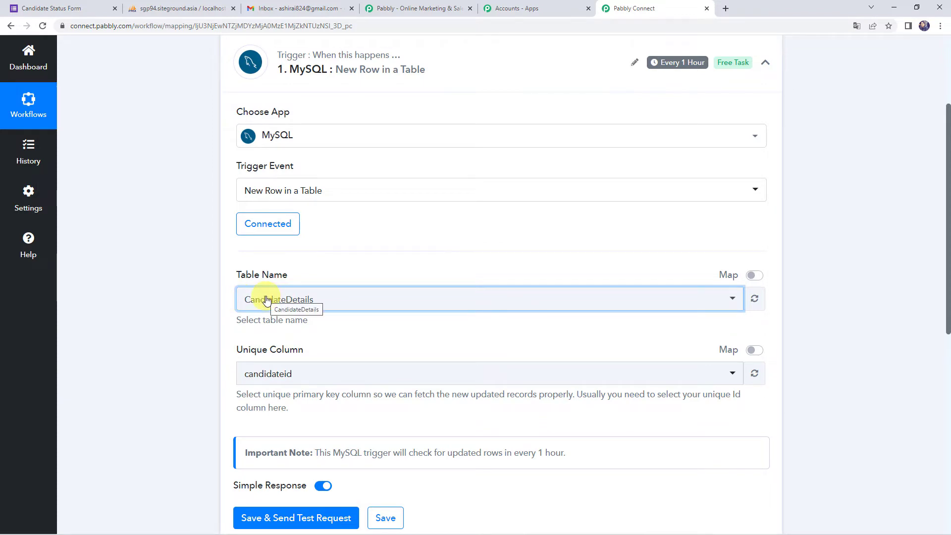
pyautogui.scroll(-2, 185, 304)
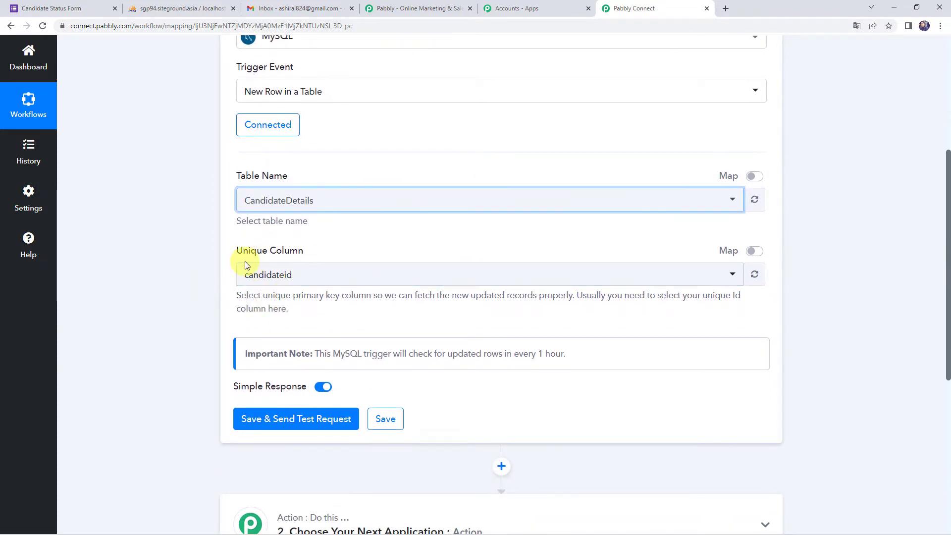
pyautogui.moveTo(241, 295); pyautogui.dragTo(567, 306)
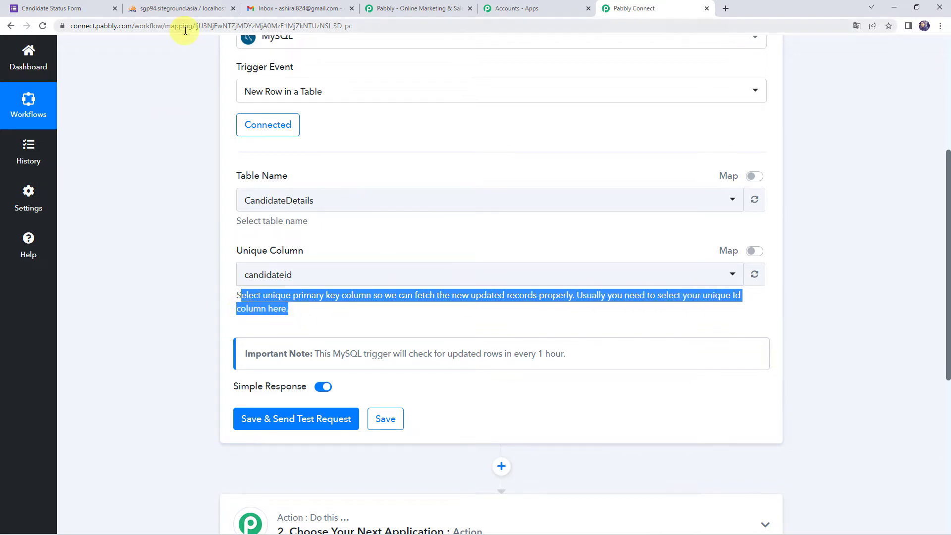
pyautogui.click(205, 8)
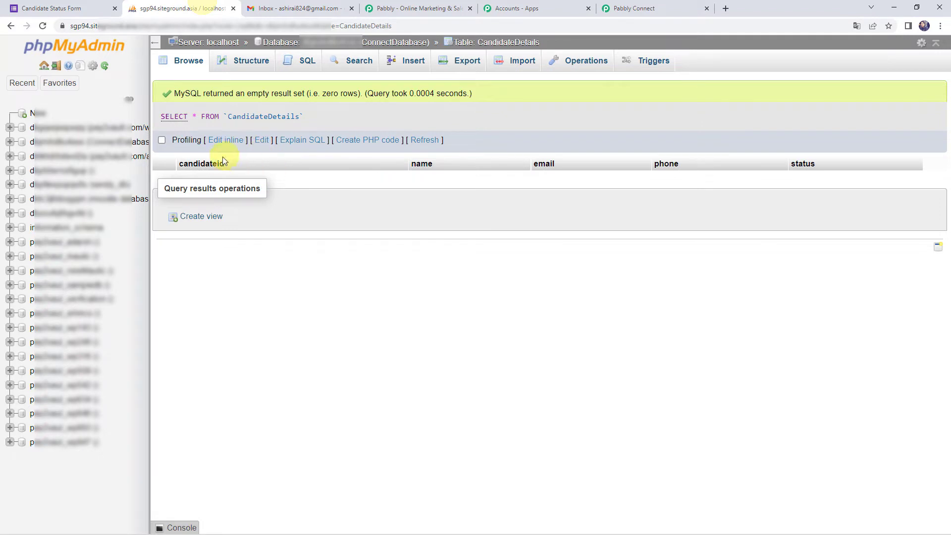
pyautogui.click(642, 9)
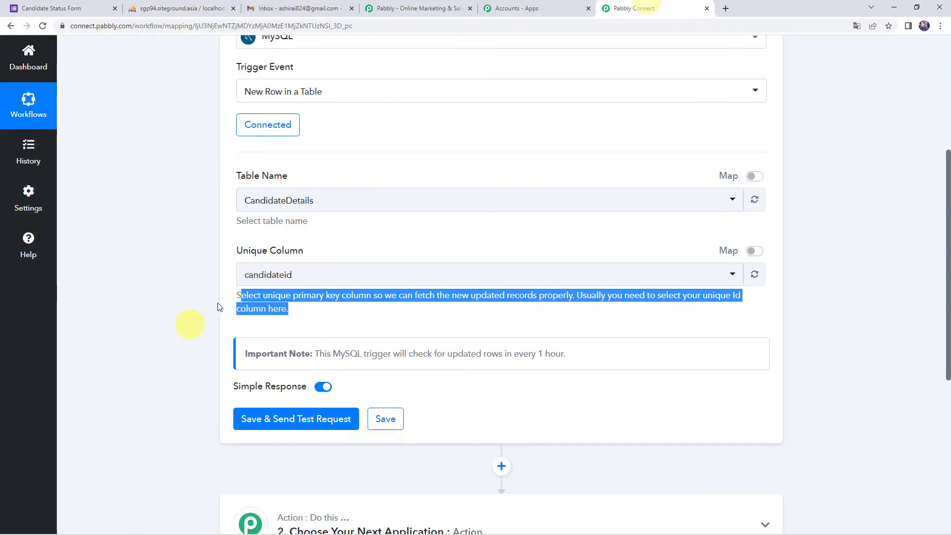
# Step: Select candidateid as the unique column, then switch to the Candidate Status Form
pyautogui.click(256, 275)
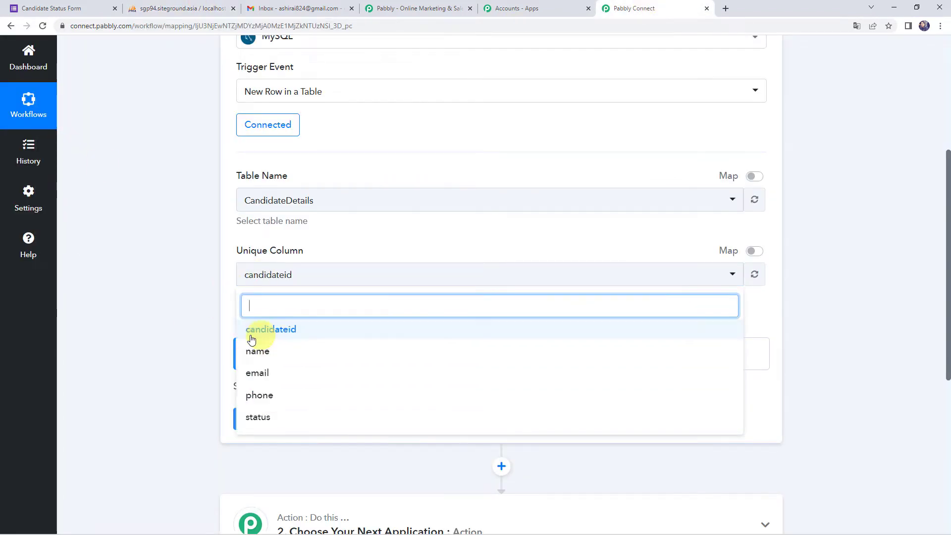
pyautogui.click(284, 336)
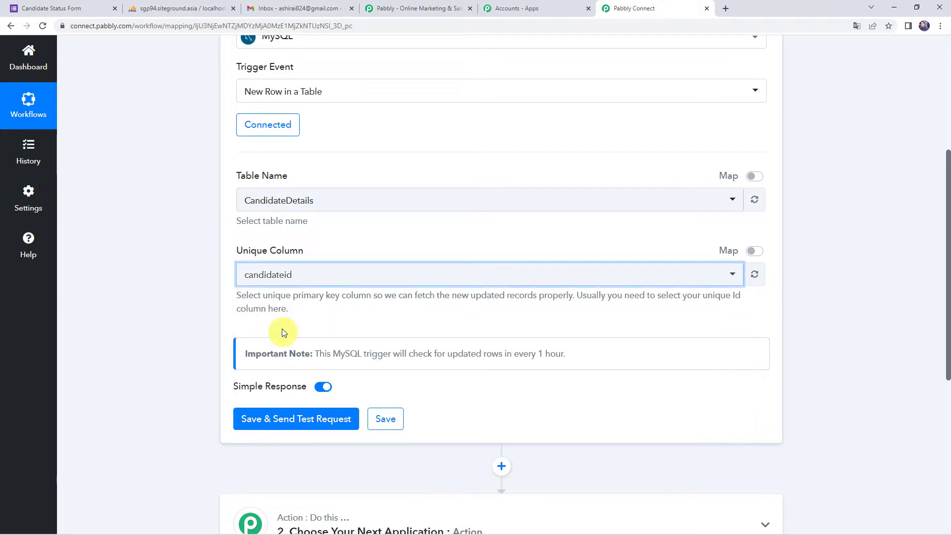
pyautogui.scroll(-1, 148, 270)
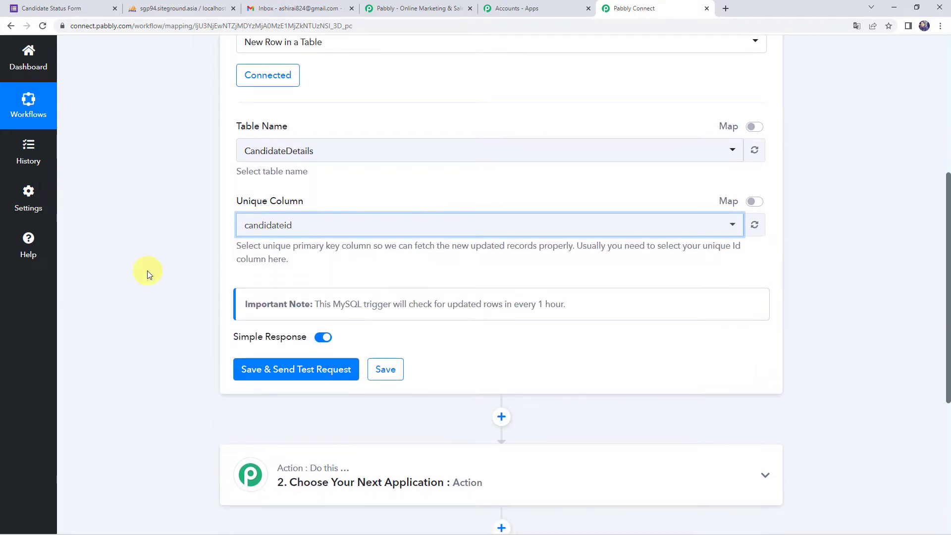
pyautogui.moveTo(242, 308); pyautogui.dragTo(565, 308)
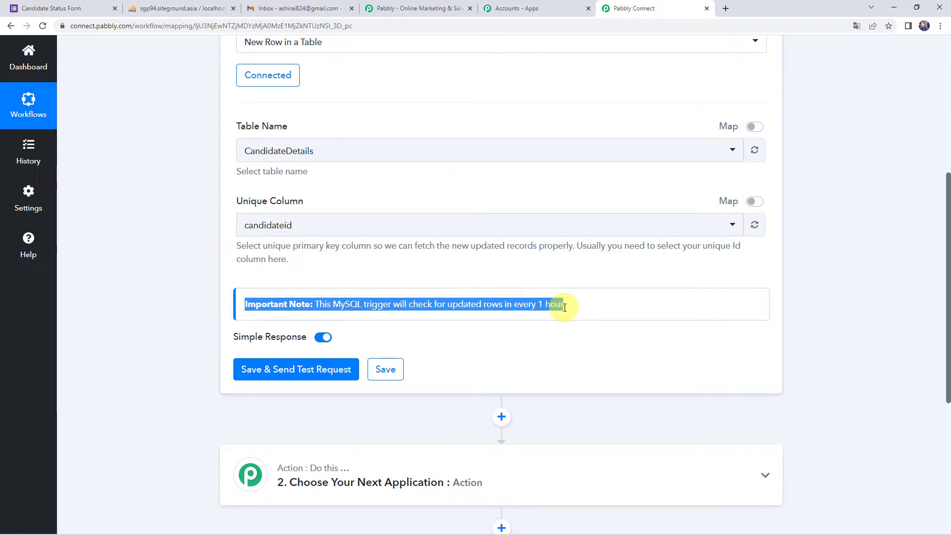
pyautogui.click(227, 280)
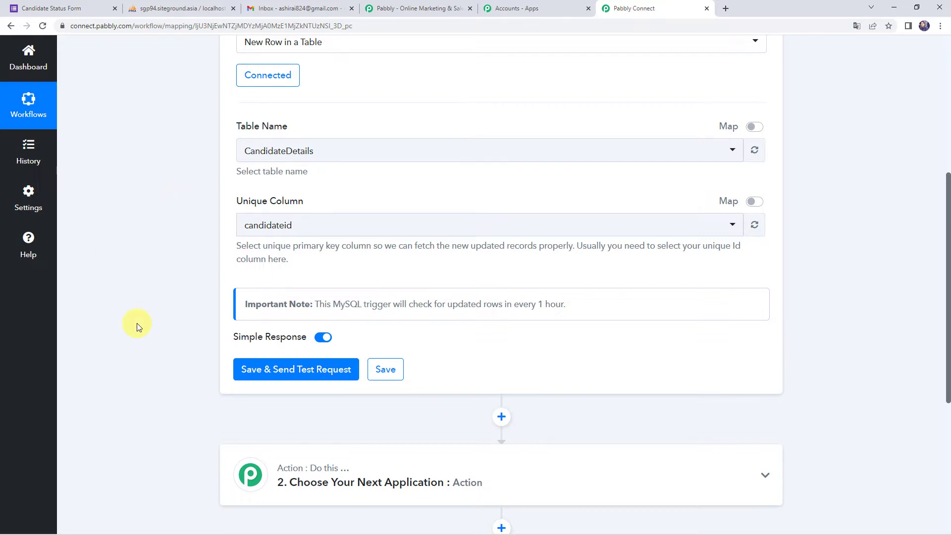
pyautogui.click(39, 9)
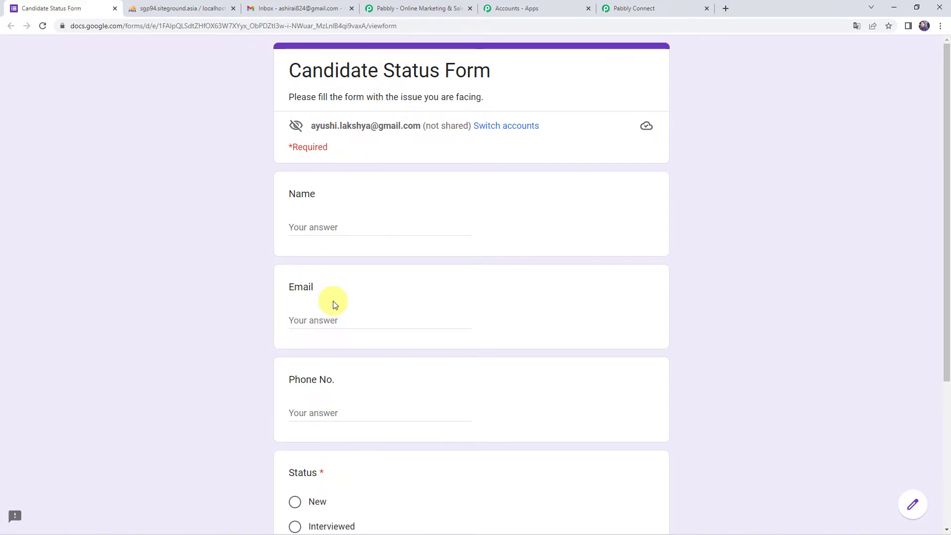
# Step: Fill in the candidate's name, a test e-mail address and a phone number
pyautogui.click(324, 231)
pyautogui.write('Ali')
pyautogui.press('BackSpace')
pyautogui.press('BackSpace')
pyautogui.press('BackSpace')
pyautogui.write('Dem')
pyautogui.press('BackSpace')
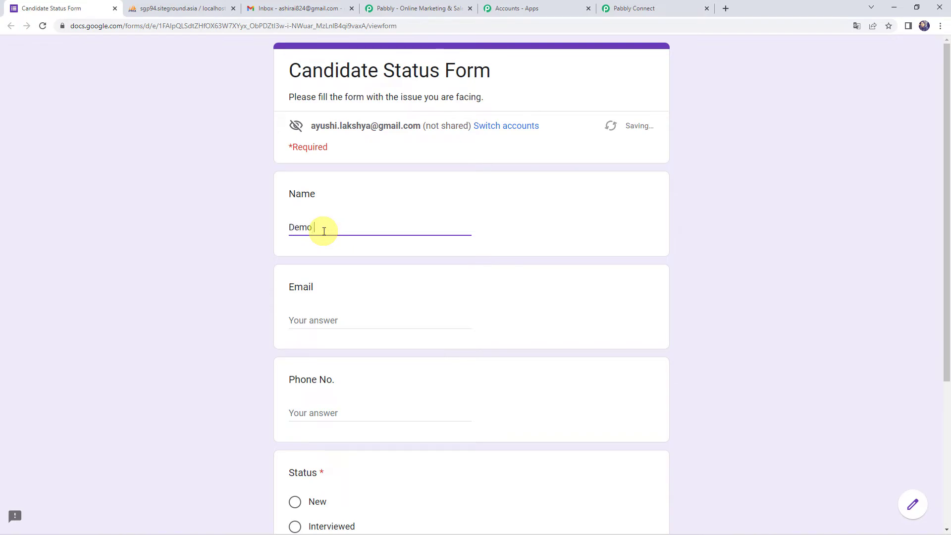
pyautogui.press('Tab')
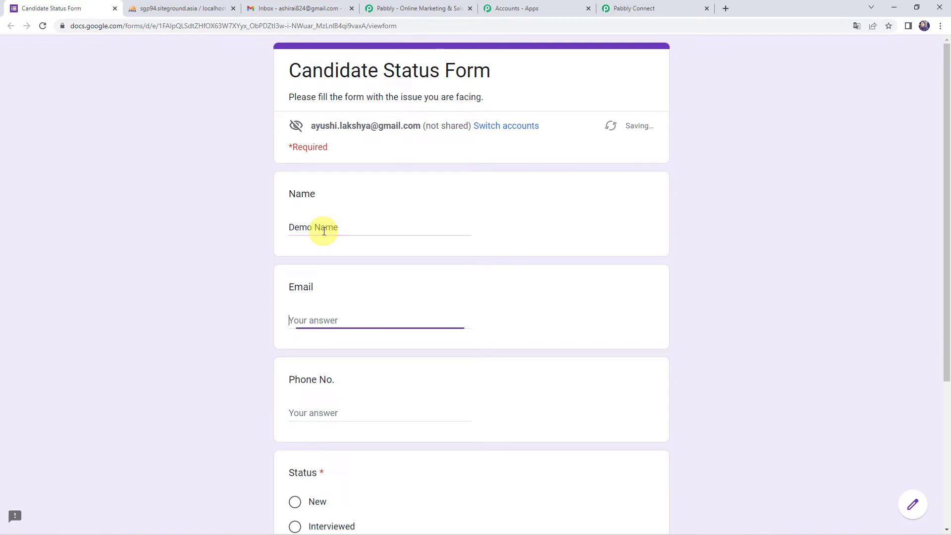
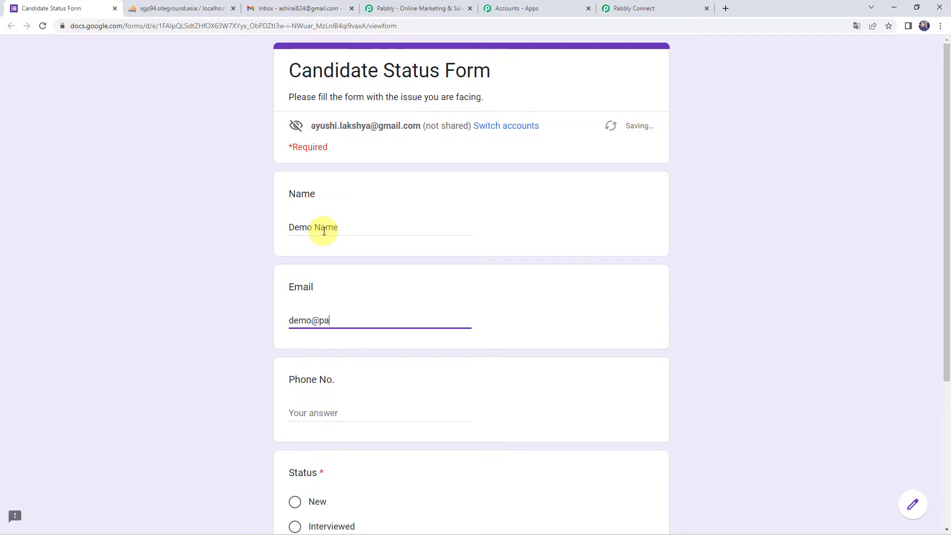
pyautogui.press('Tab')
pyautogui.write('8')
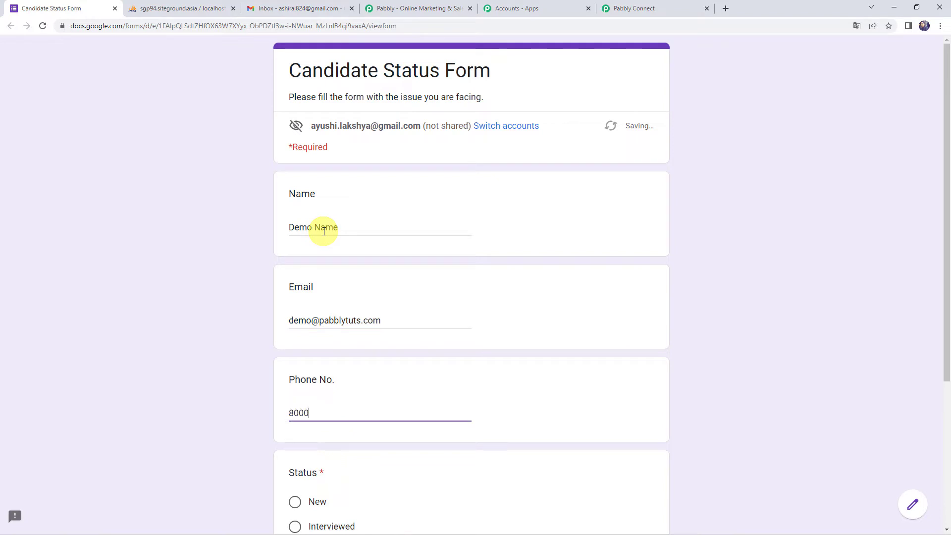
pyautogui.press('Tab')
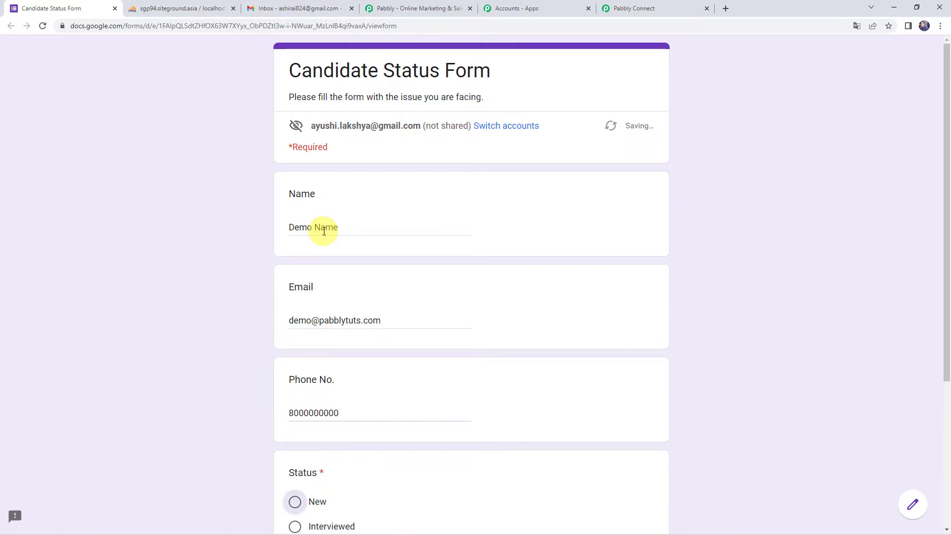
# Step: Mark the status as Disqualified and submit the response
pyautogui.scroll(-3, 215, 301)
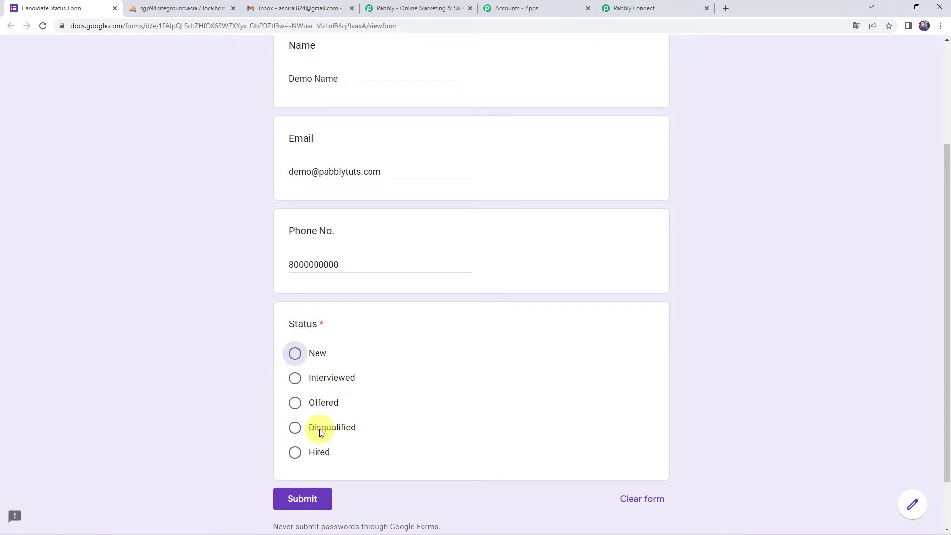
pyautogui.click(320, 429)
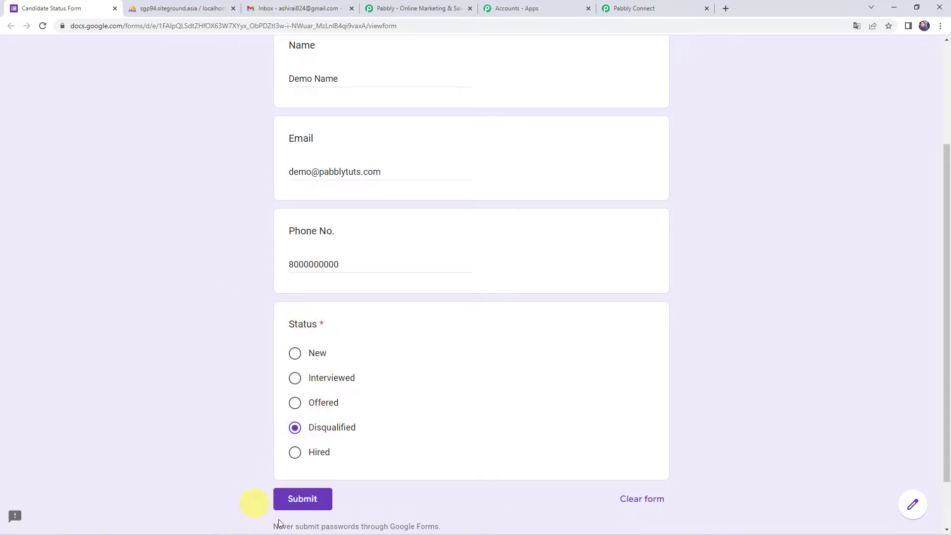
pyautogui.click(303, 503)
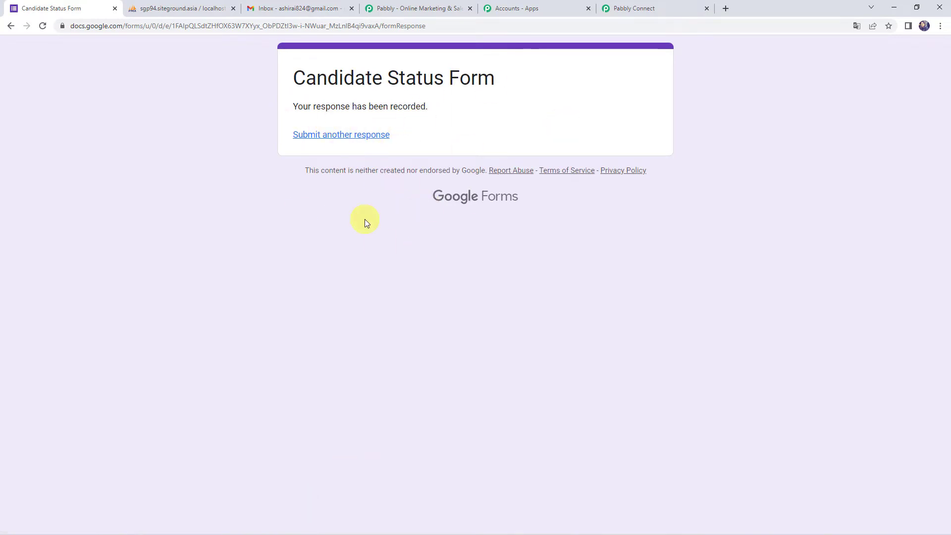
# Step: Reload CandidateDetails in phpMyAdmin to confirm the new Disqualified row 7, then return to Pabbly Connect
pyautogui.click(161, 9)
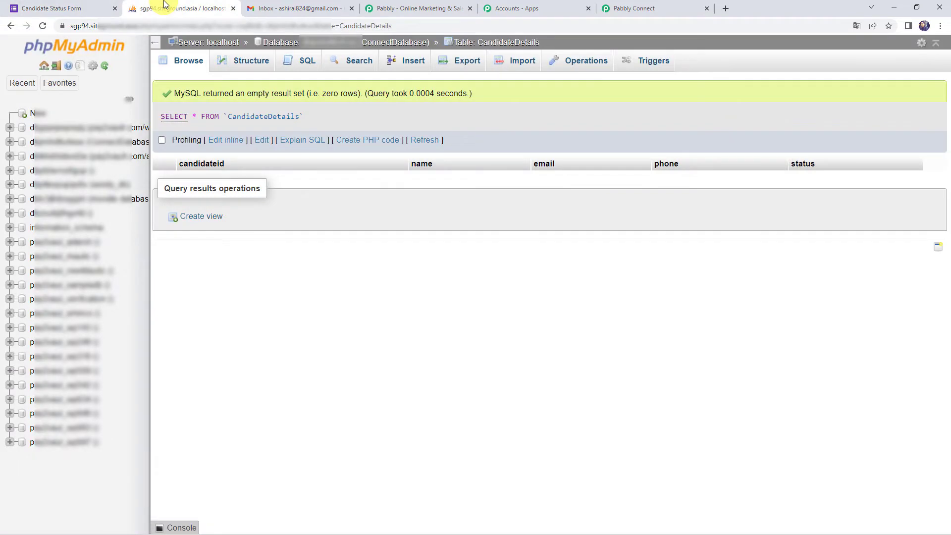
pyautogui.click(42, 26)
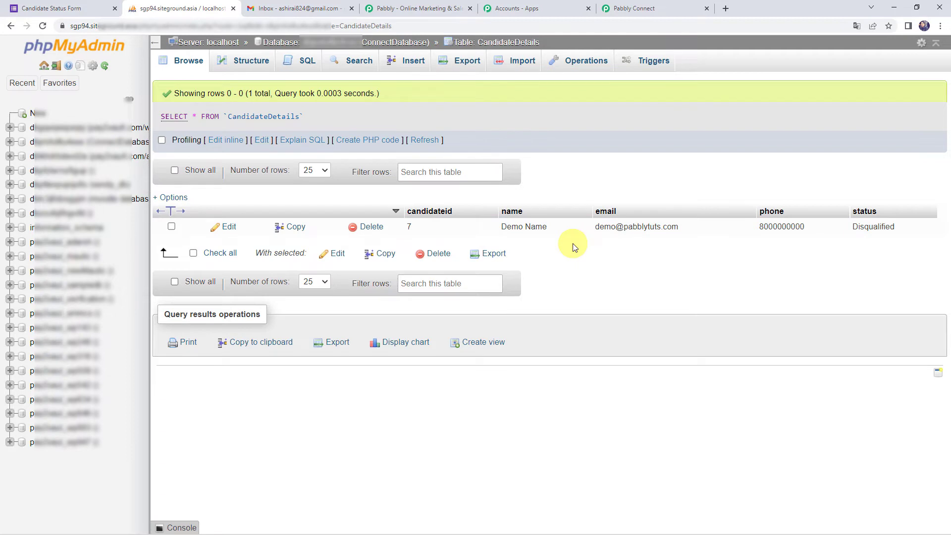
pyautogui.click(649, 11)
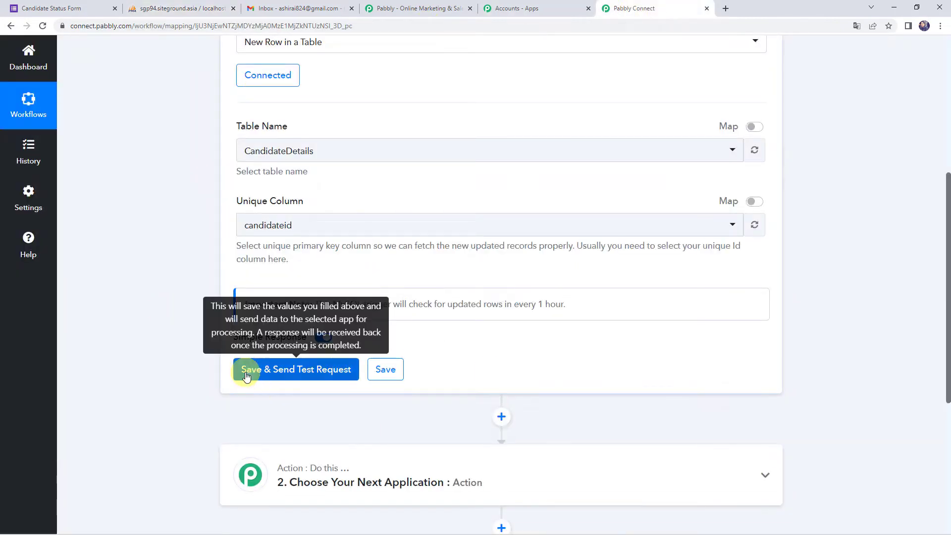
# Step: Save the trigger, check the test record's Disqualified status, and expand the next action step
pyautogui.click(283, 372)
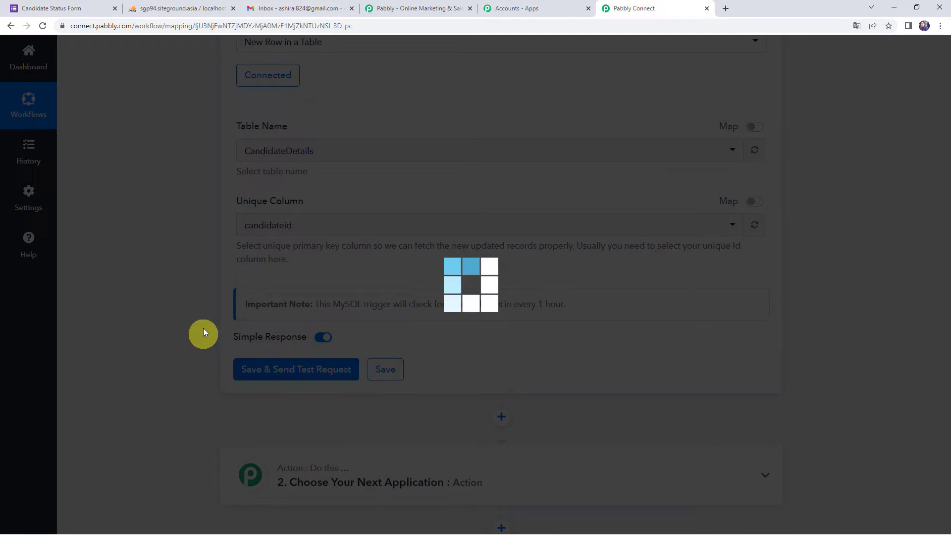
pyautogui.scroll(-5, 207, 321)
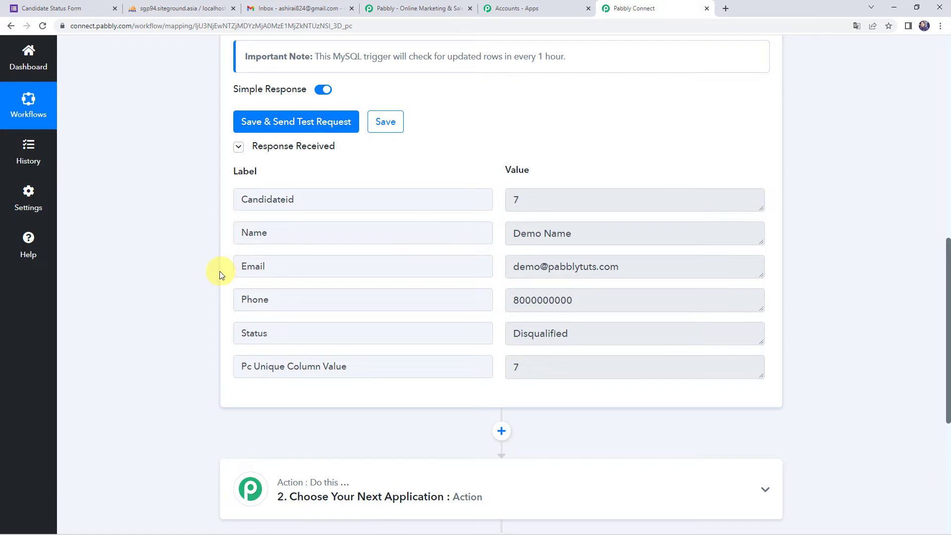
pyautogui.scroll(10, 219, 272)
pyautogui.moveTo(672, 212)
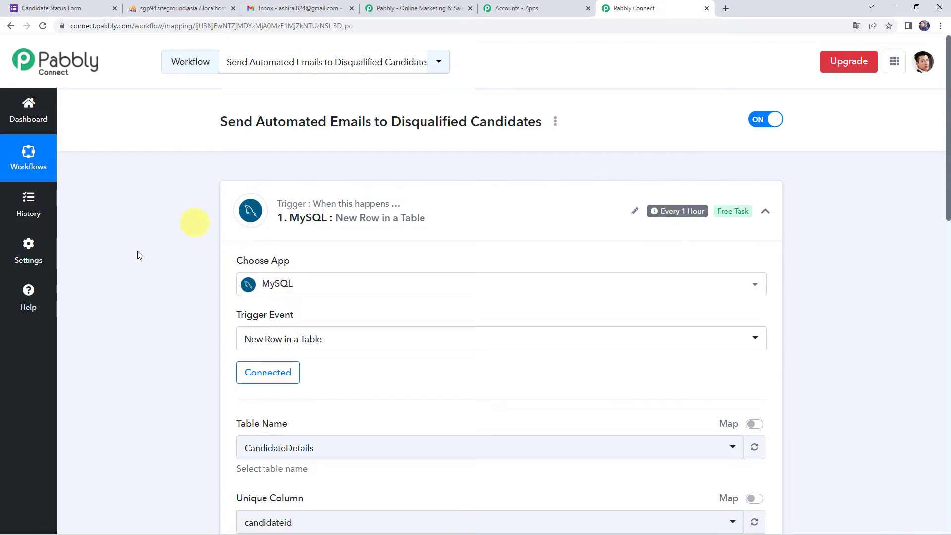
pyautogui.scroll(-9, 129, 331)
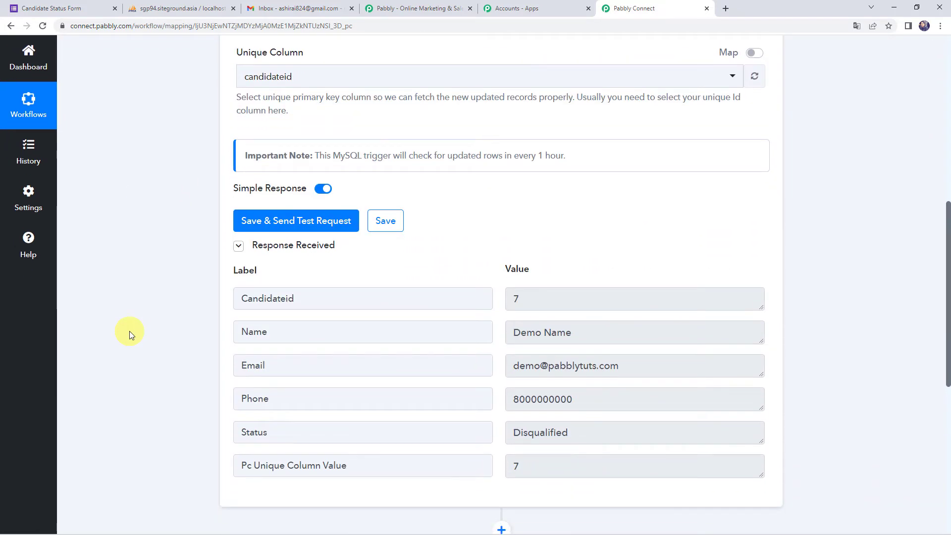
pyautogui.scroll(-1, 130, 331)
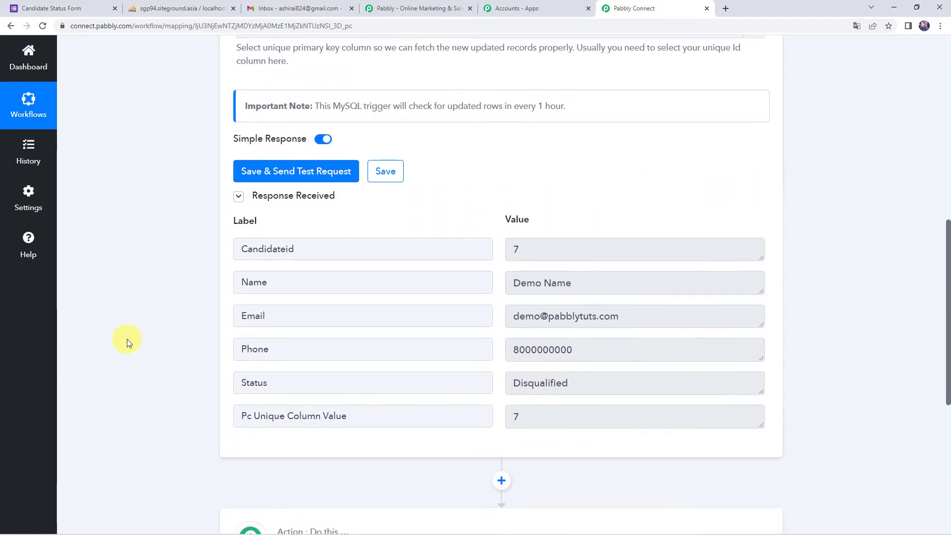
pyautogui.moveTo(593, 382); pyautogui.dragTo(454, 380)
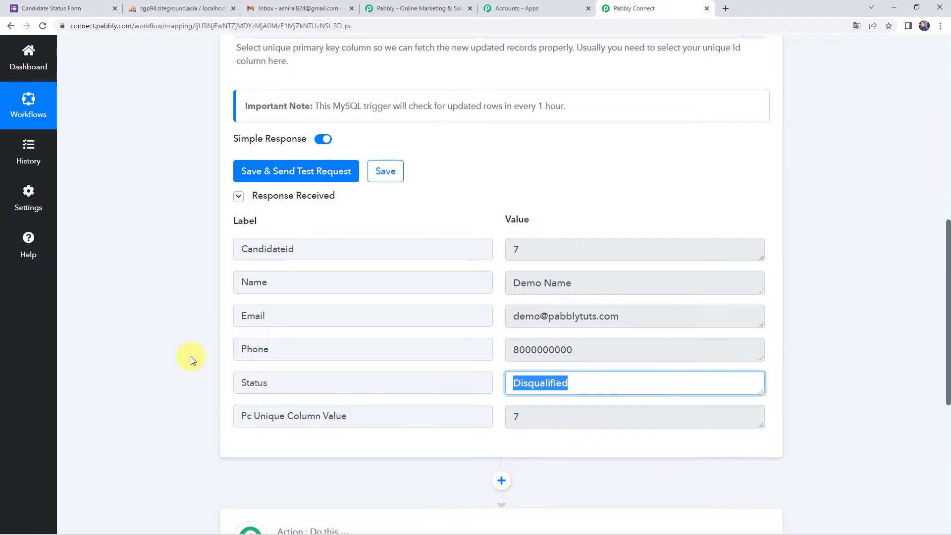
pyautogui.scroll(-2, 192, 356)
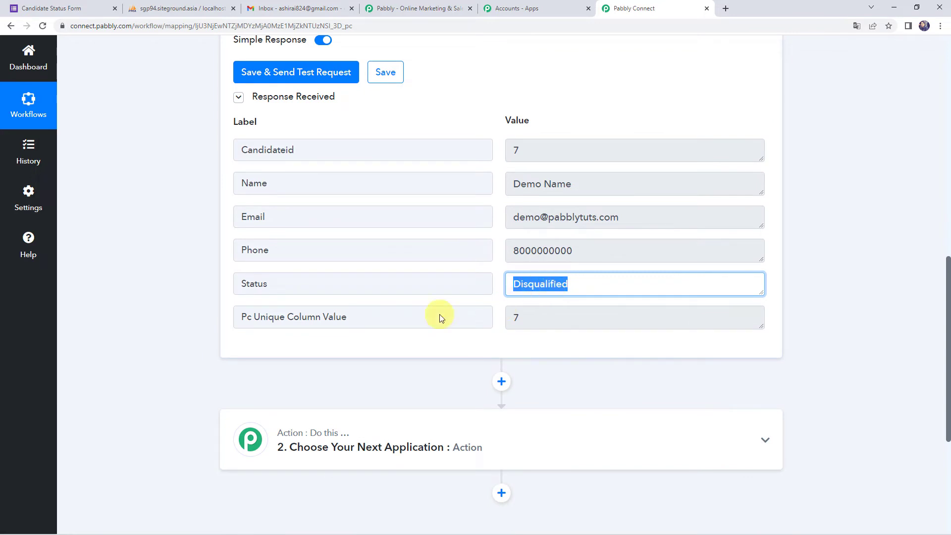
pyautogui.scroll(-3, 153, 384)
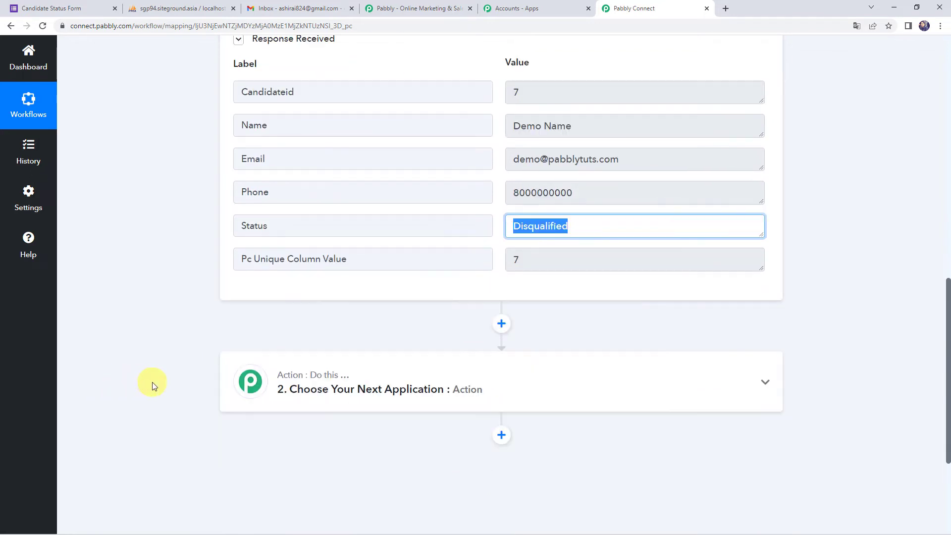
pyautogui.click(440, 310)
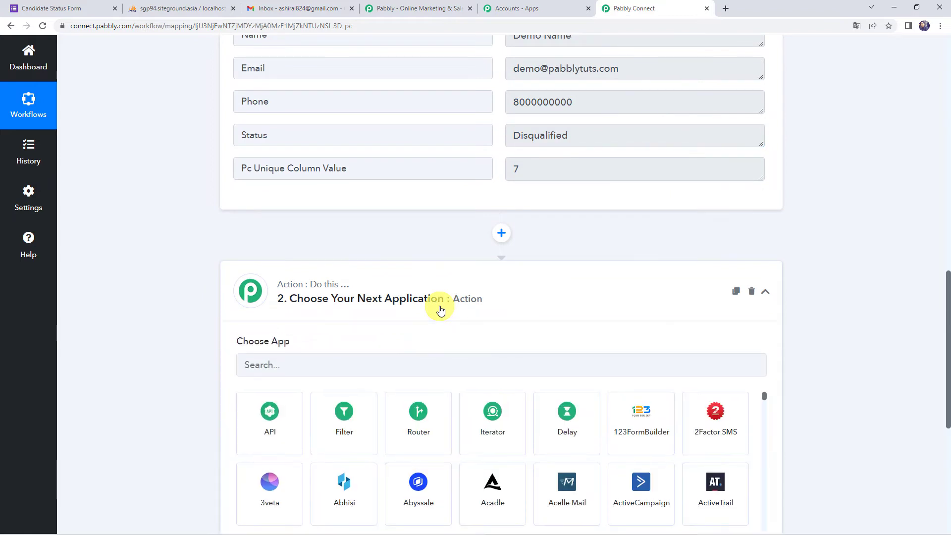
# Step: Add a Filter where Status is Equal to Disqualified, save it and send a test request
pyautogui.click(344, 429)
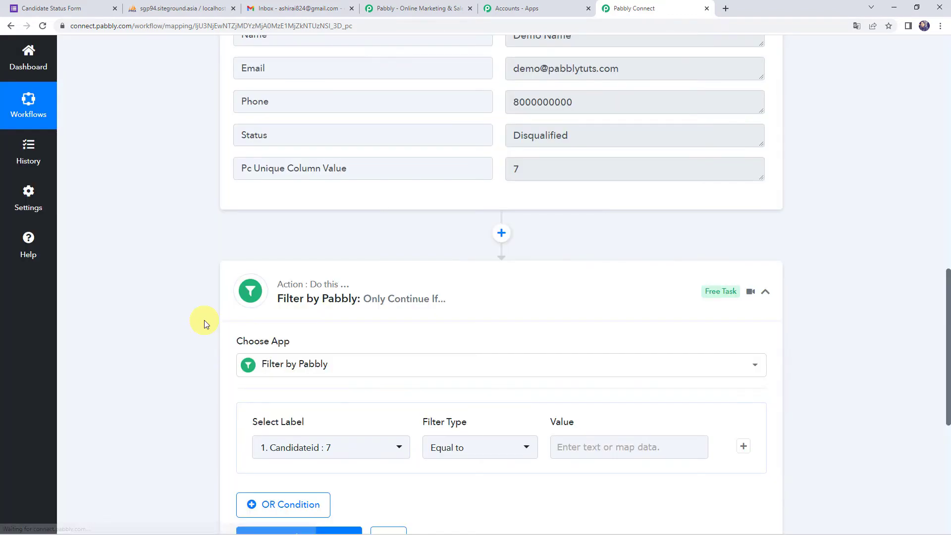
pyautogui.scroll(-3, 204, 320)
pyautogui.click(278, 300)
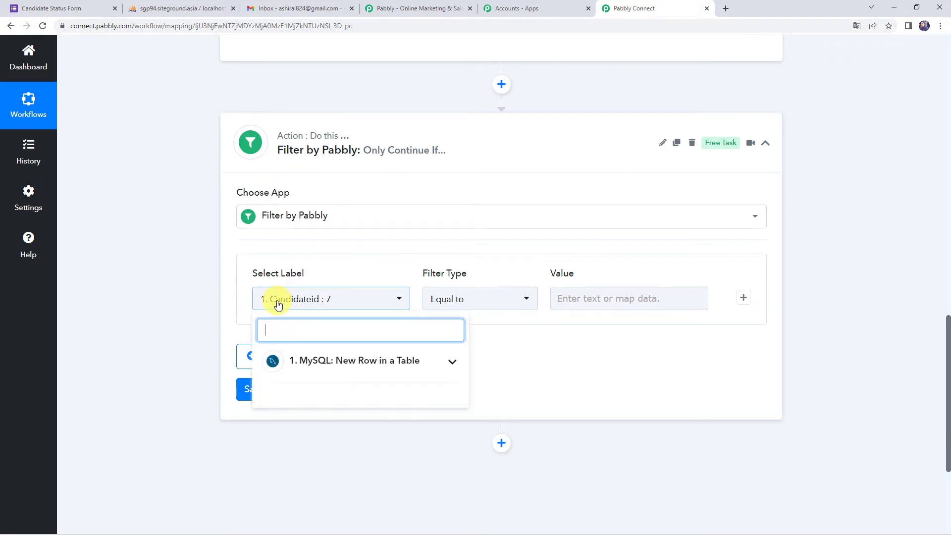
pyautogui.click(321, 368)
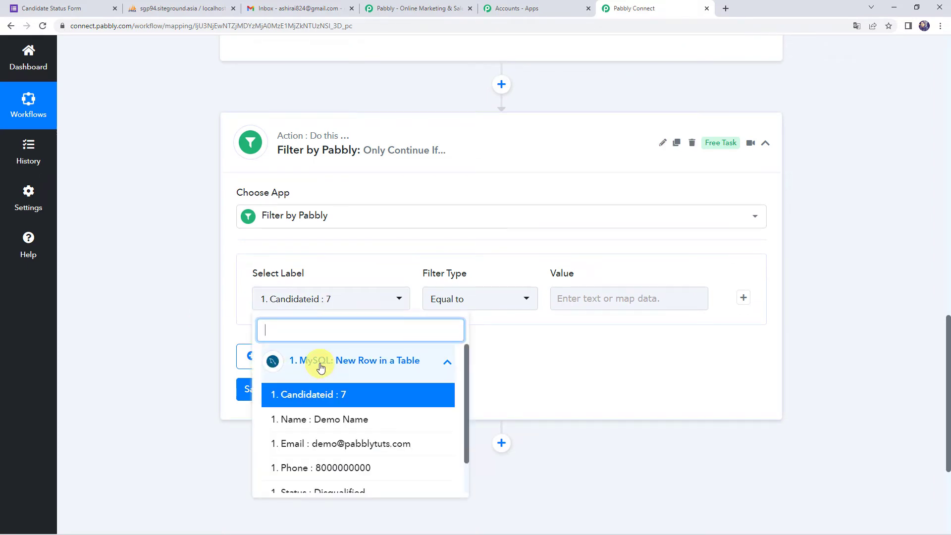
pyautogui.scroll(-1, 321, 367)
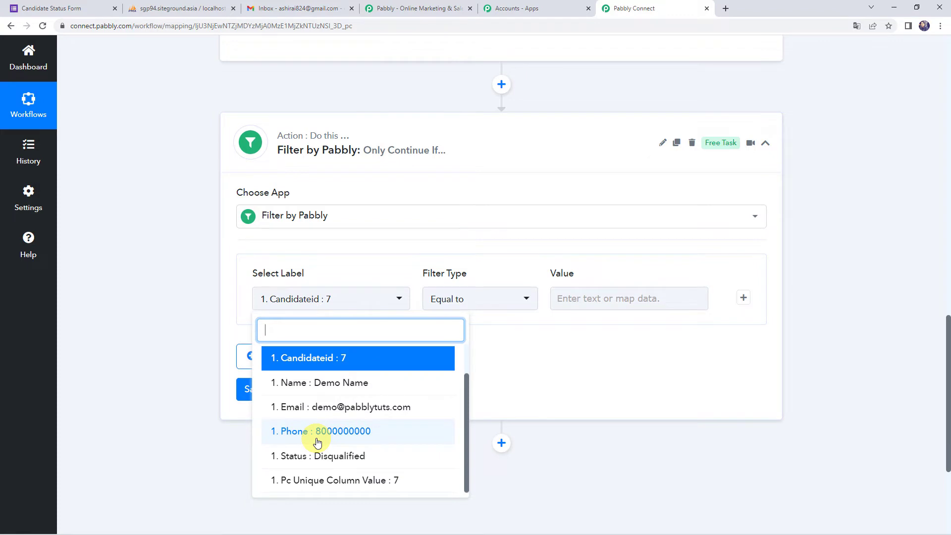
pyautogui.click(292, 458)
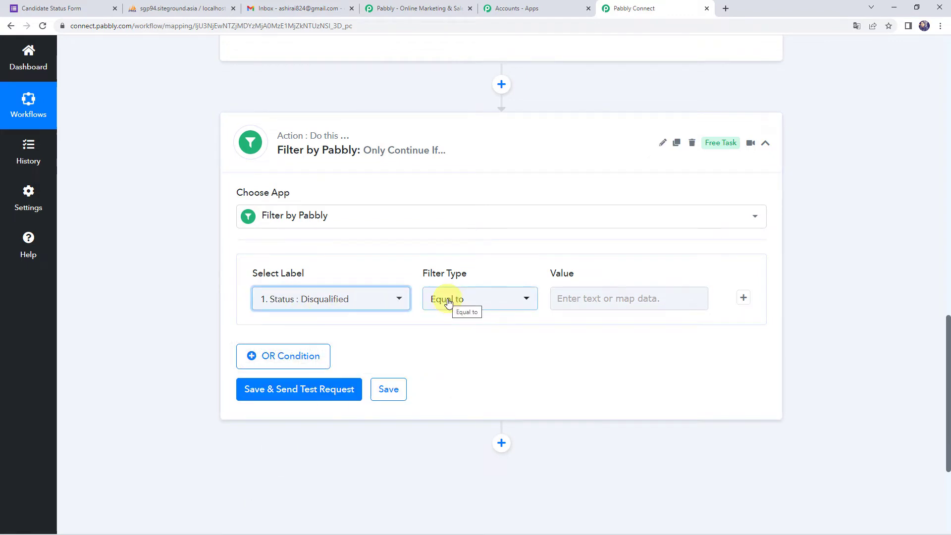
pyautogui.click(605, 299)
pyautogui.write('Disqualified')
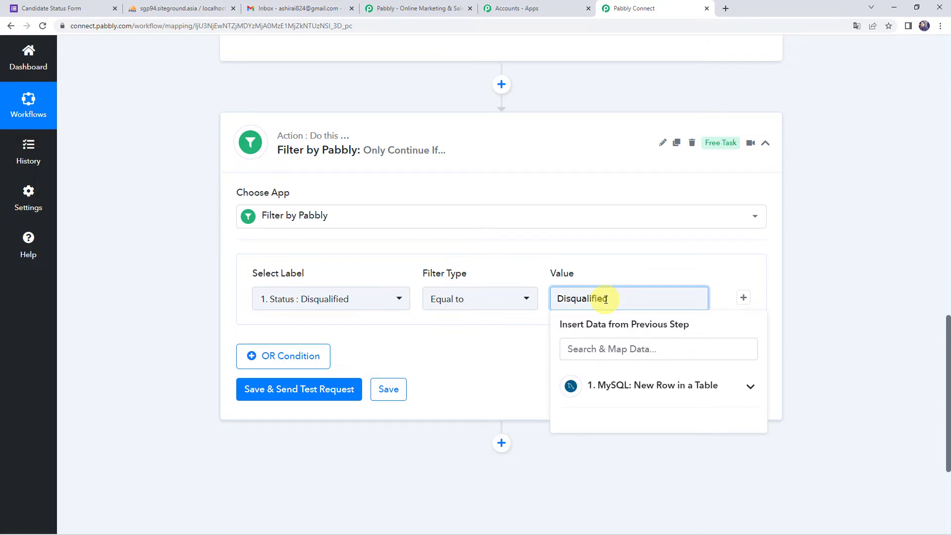
pyautogui.click(626, 278)
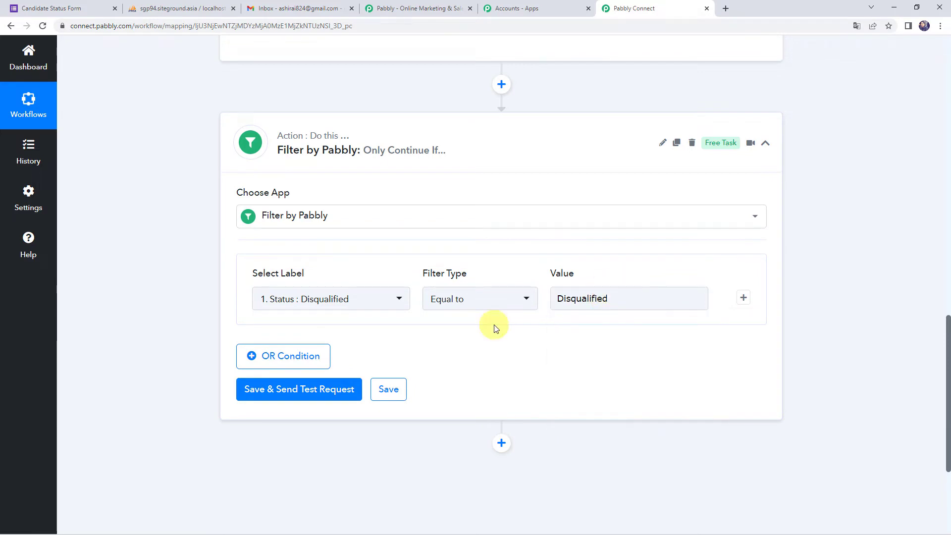
pyautogui.click(290, 397)
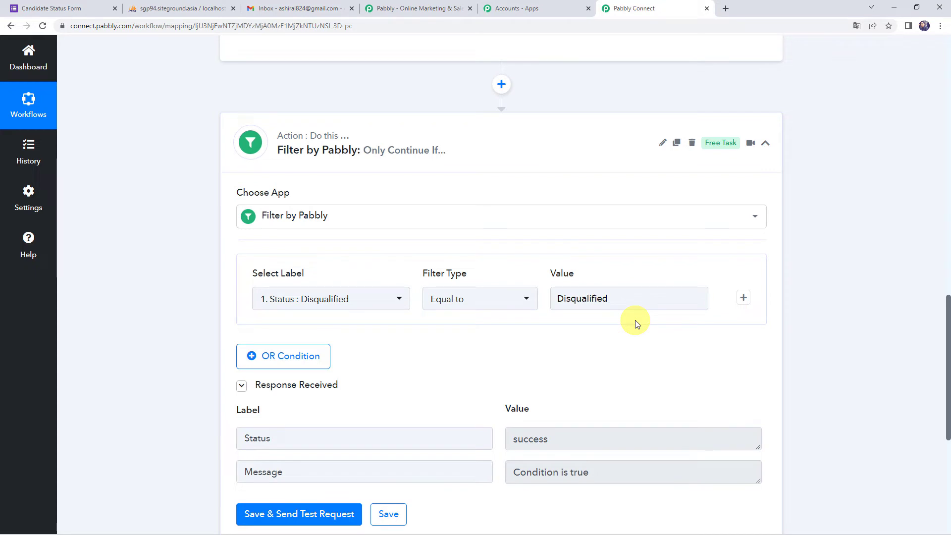
# Step: Confirm the filter returns Condition is true and add another action step after it
pyautogui.scroll(-1, 635, 320)
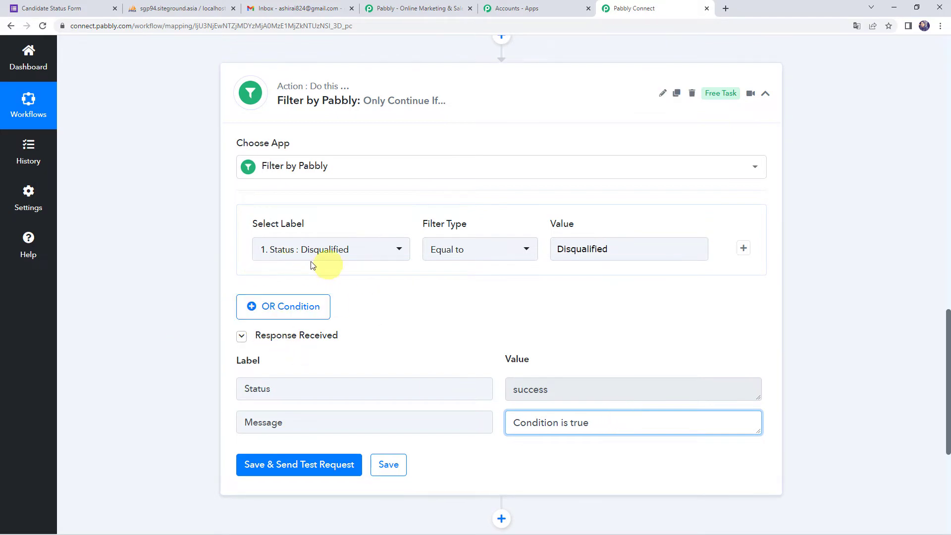
pyautogui.scroll(8, 159, 296)
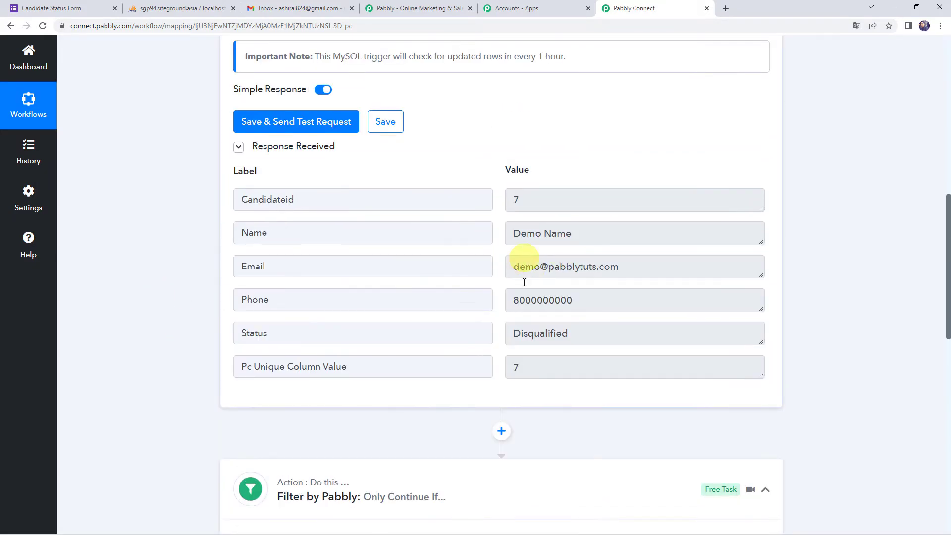
pyautogui.doubleClick(628, 334)
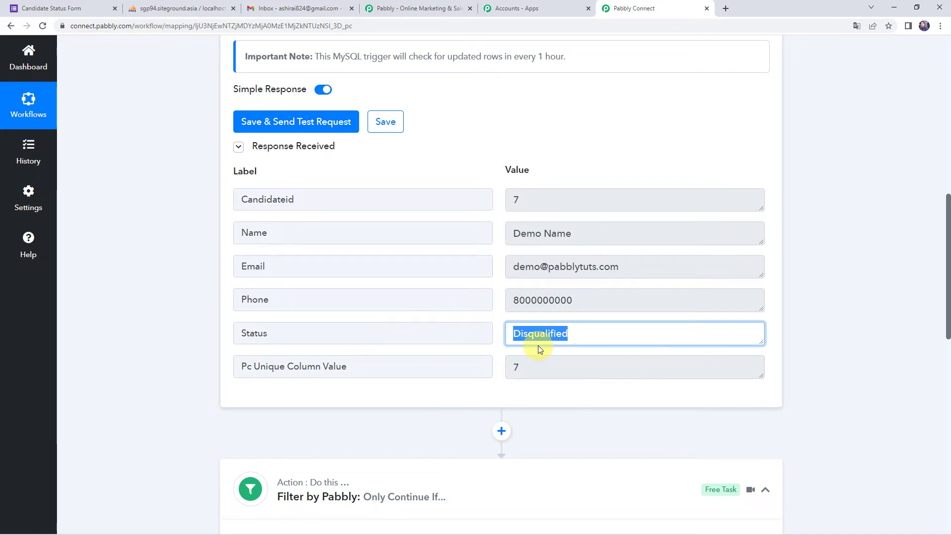
pyautogui.click(194, 375)
pyautogui.scroll(-11, 195, 375)
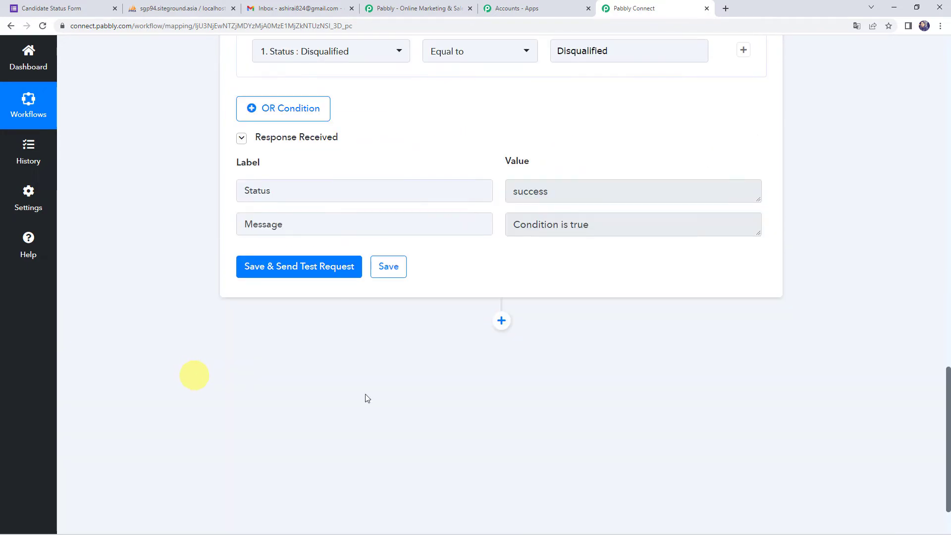
pyautogui.click(501, 322)
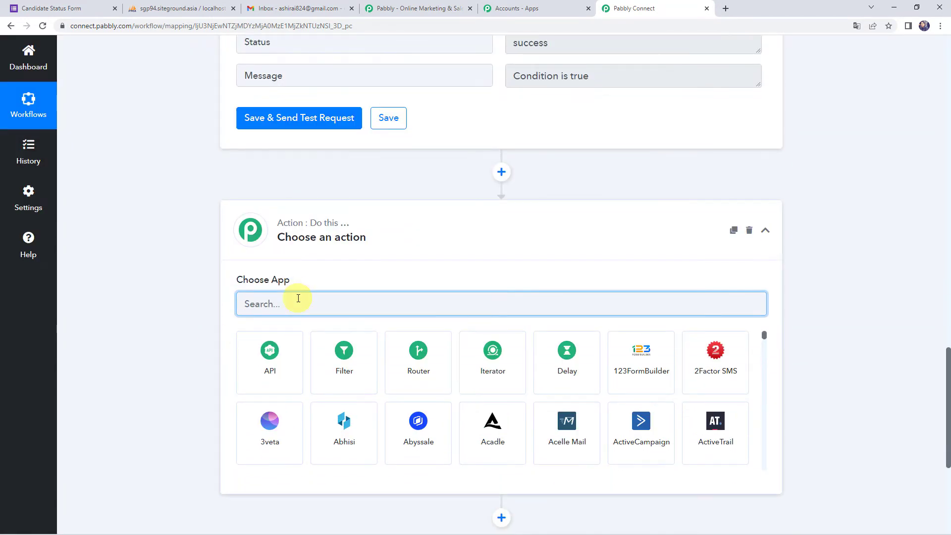
# Step: Add a Gmail action with the Send Email event and begin connecting a Gmail account
pyautogui.write('ma')
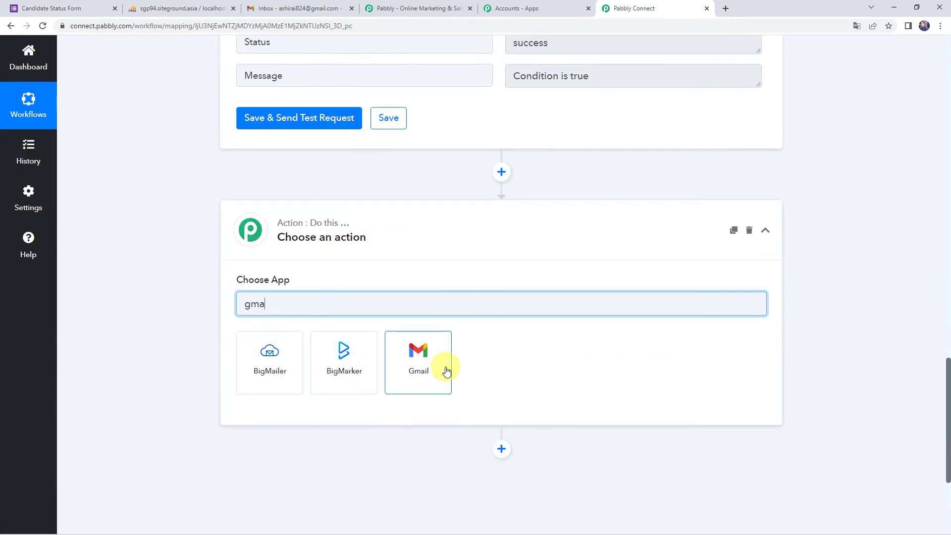
pyautogui.click(429, 375)
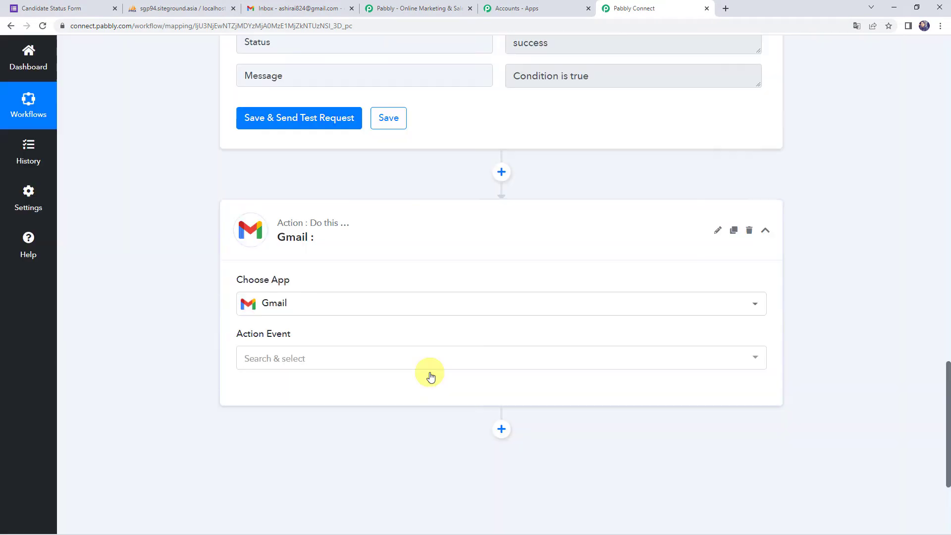
pyautogui.click(255, 357)
pyautogui.click(265, 414)
pyautogui.click(272, 399)
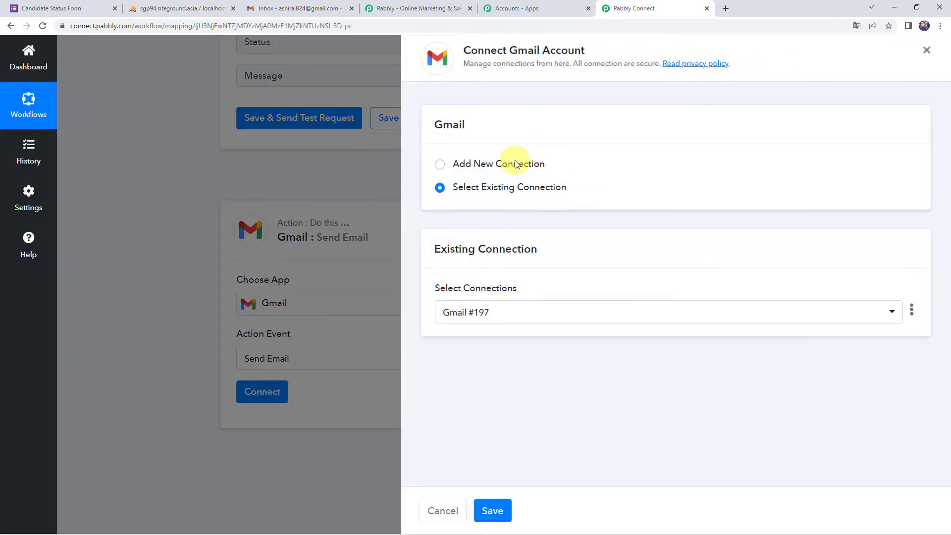
# Step: Create a new Gmail connection by authorizing Pabbly Connect on the chosen Google account
pyautogui.click(515, 164)
pyautogui.click(500, 299)
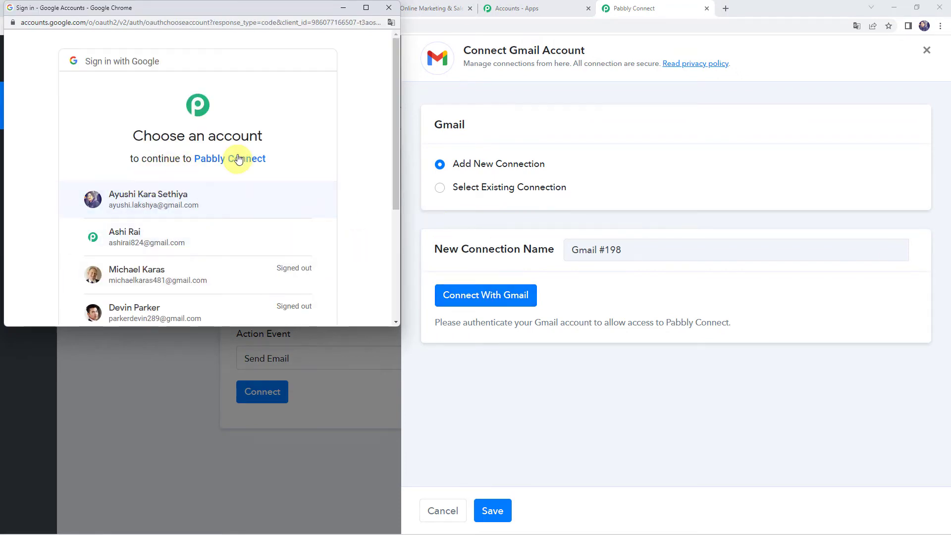
pyautogui.click(158, 243)
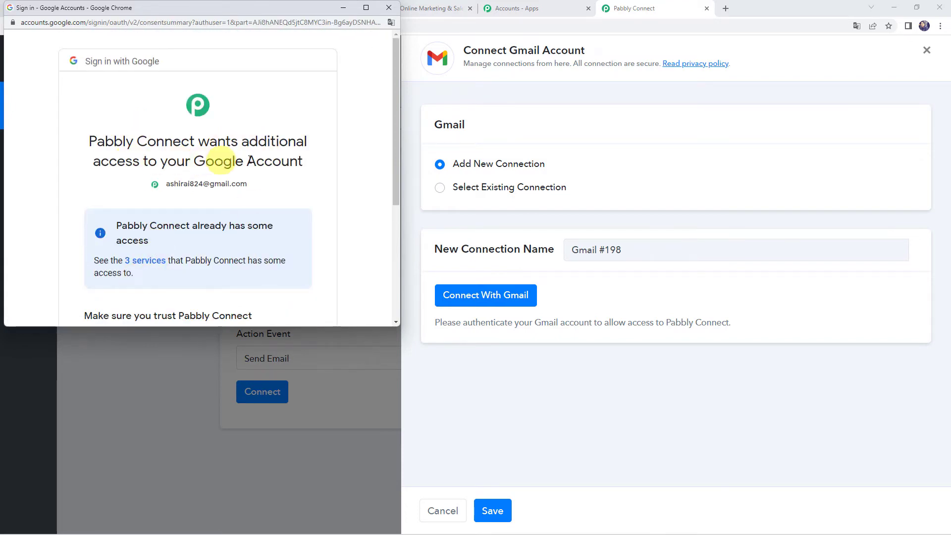
pyautogui.scroll(-4, 284, 211)
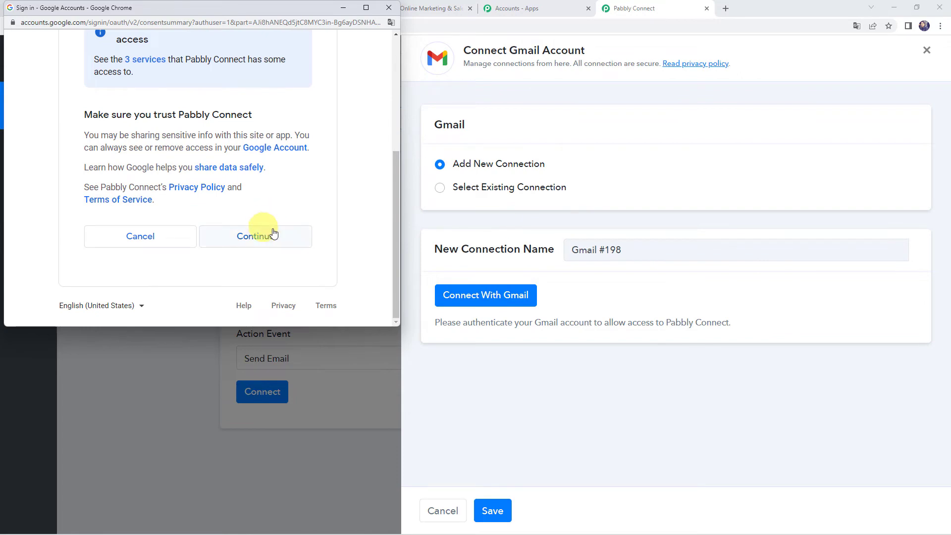
pyautogui.click(256, 230)
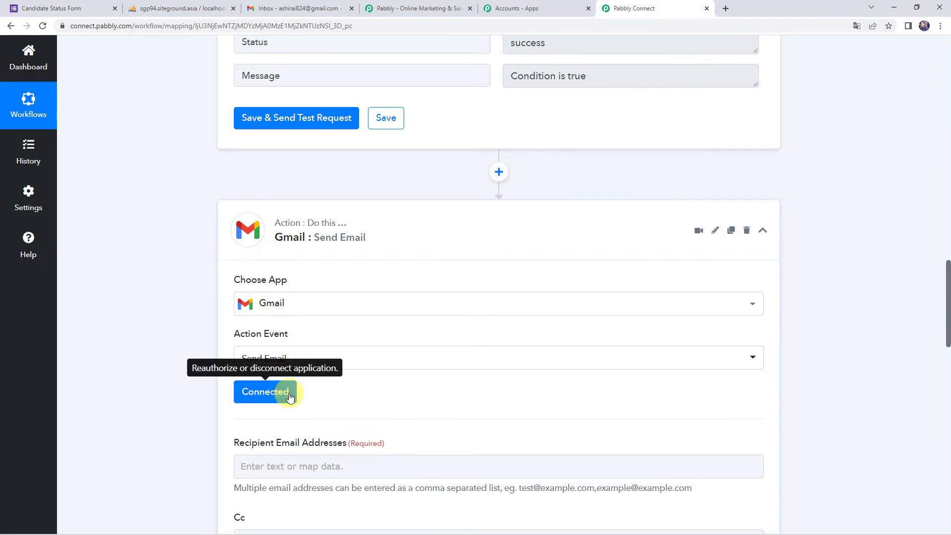
# Step: Find the Recipient Email Addresses field and check the candidate's email in the test record
pyautogui.scroll(-1, 381, 397)
pyautogui.scroll(-2, 380, 397)
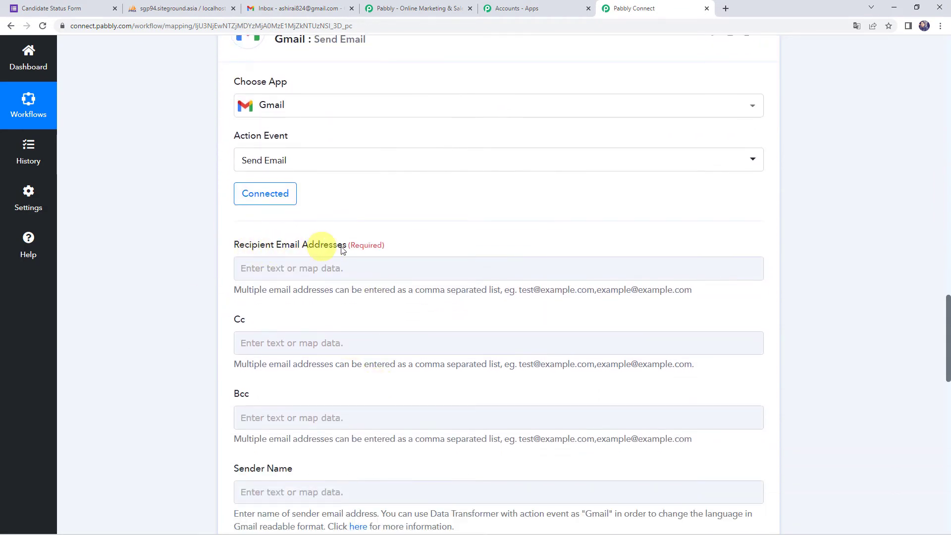
pyautogui.click(301, 268)
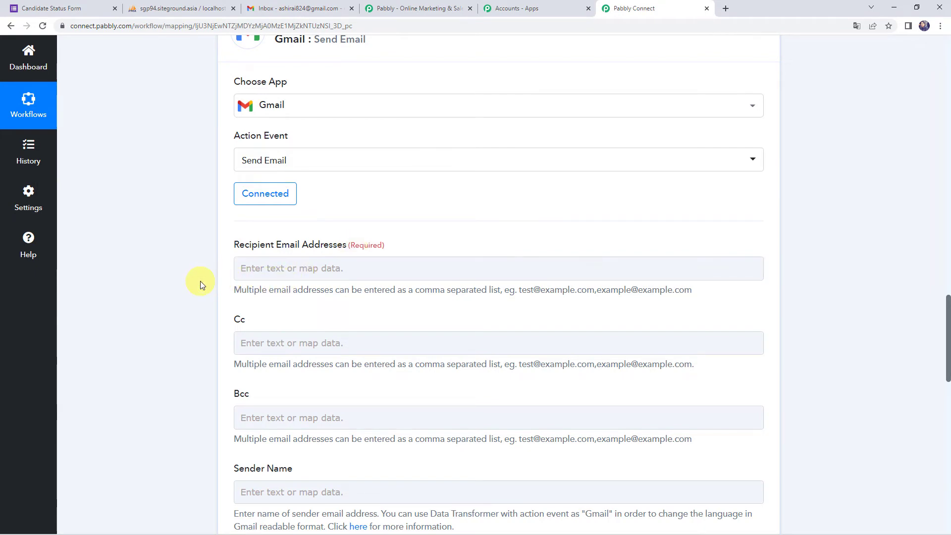
pyautogui.scroll(7, 201, 281)
pyautogui.scroll(7, 200, 280)
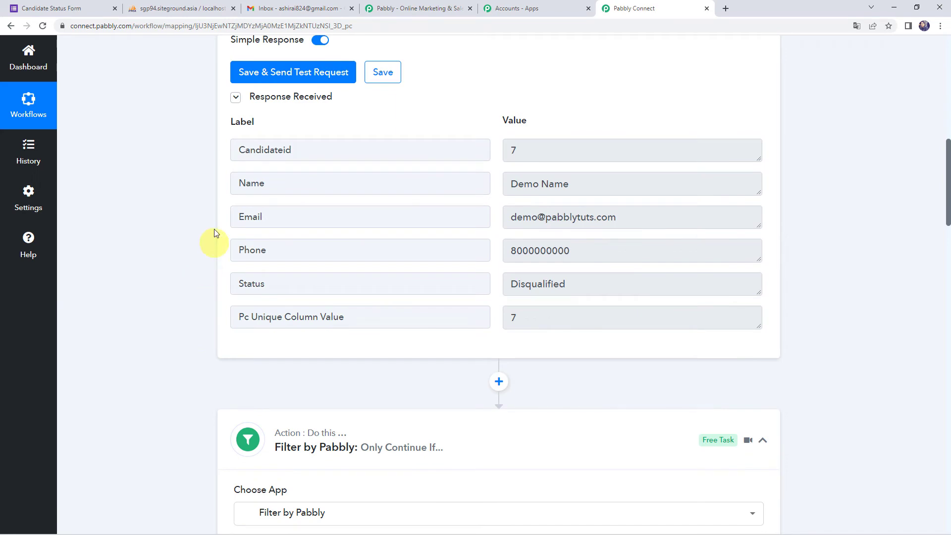
pyautogui.moveTo(644, 213); pyautogui.dragTo(458, 213)
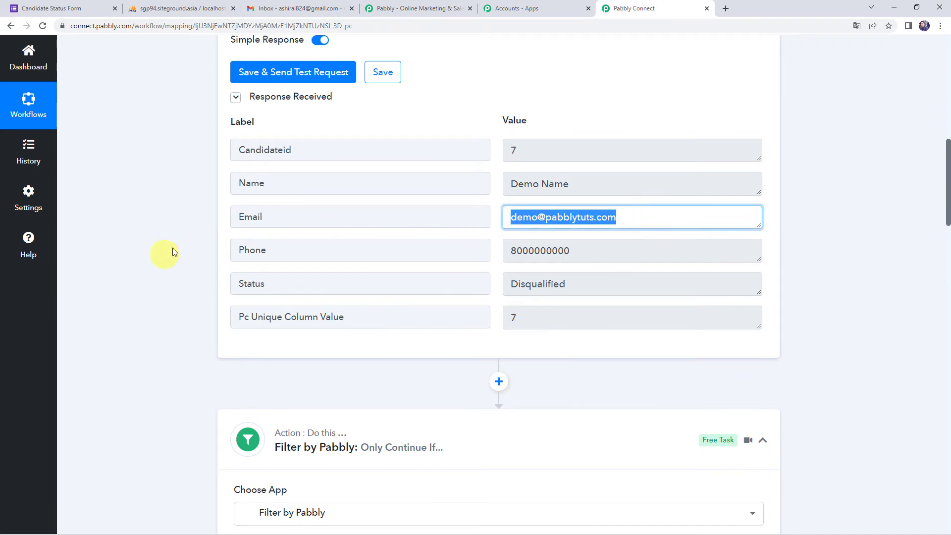
pyautogui.scroll(-16, 149, 227)
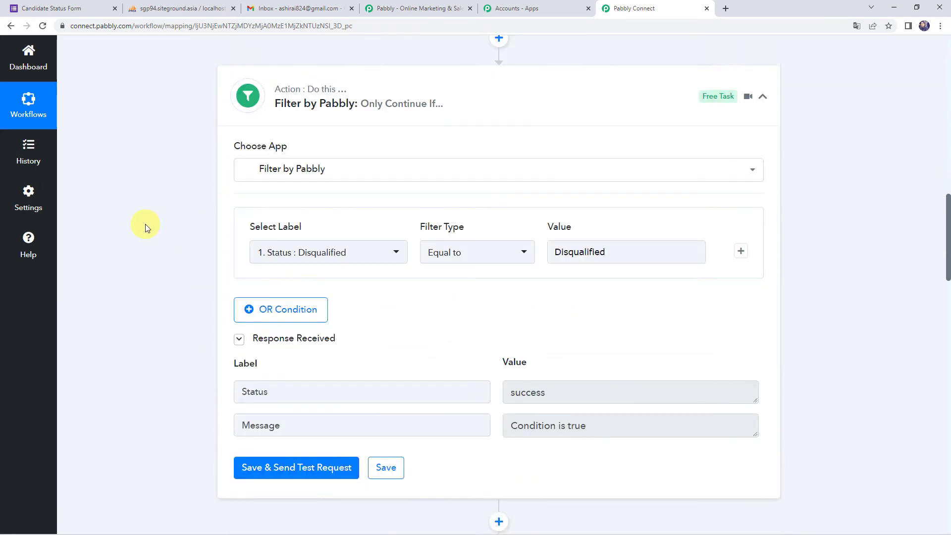
# Step: Map the recipient address to the Email field from '1. MySQL: New Row in a Table'
pyautogui.click(272, 168)
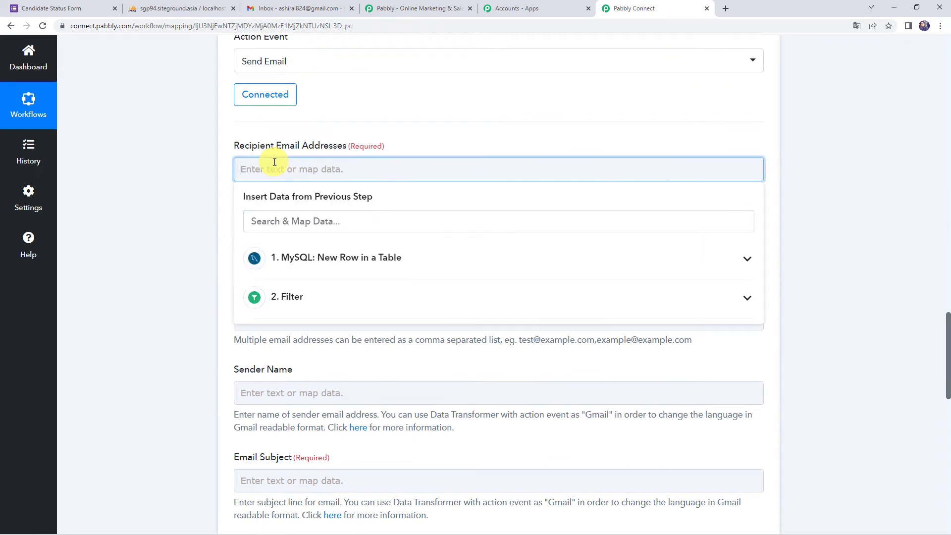
pyautogui.click(305, 271)
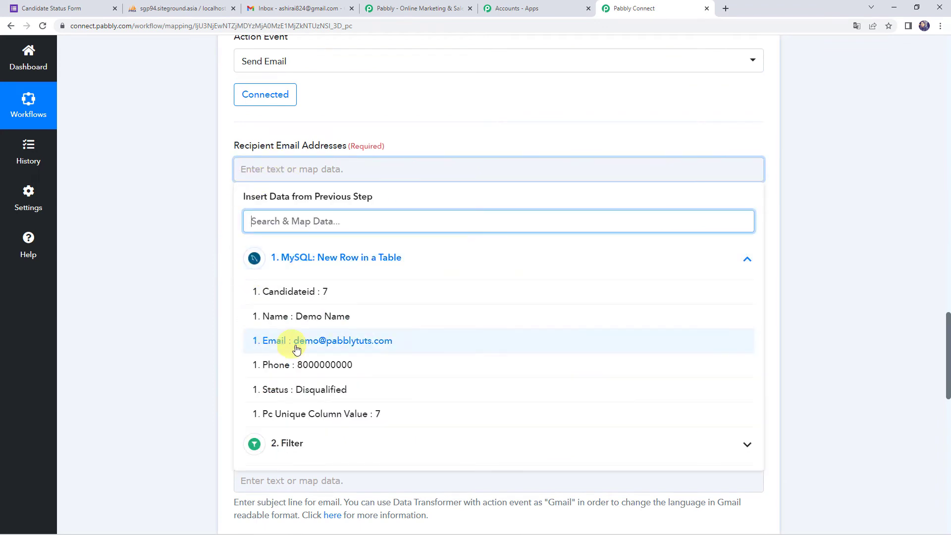
pyautogui.click(318, 341)
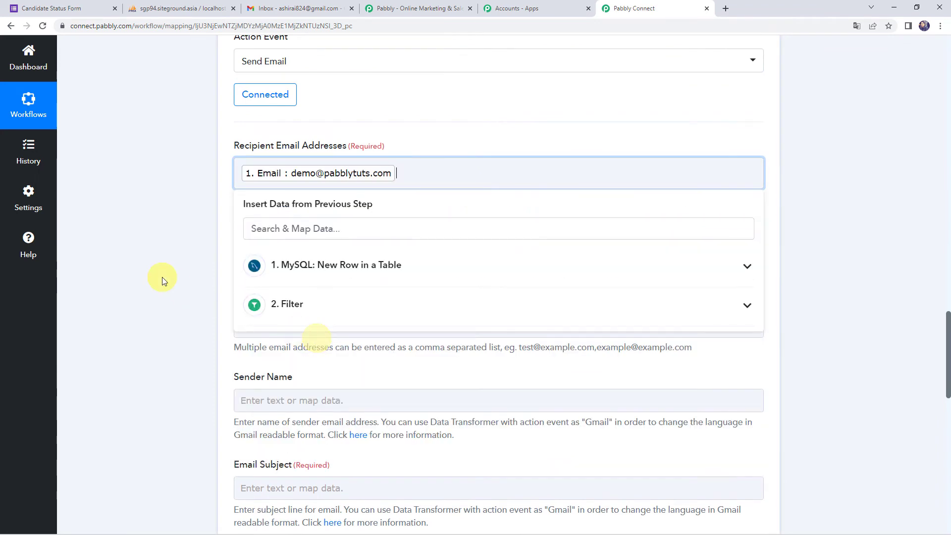
pyautogui.click(162, 277)
pyautogui.scroll(-4, 162, 277)
pyautogui.scroll(3, 162, 278)
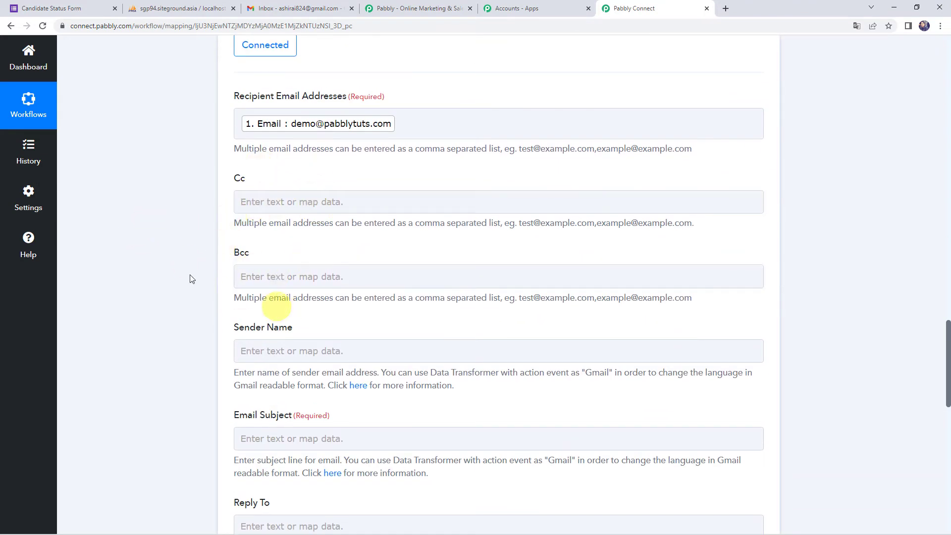
pyautogui.scroll(-2, 267, 296)
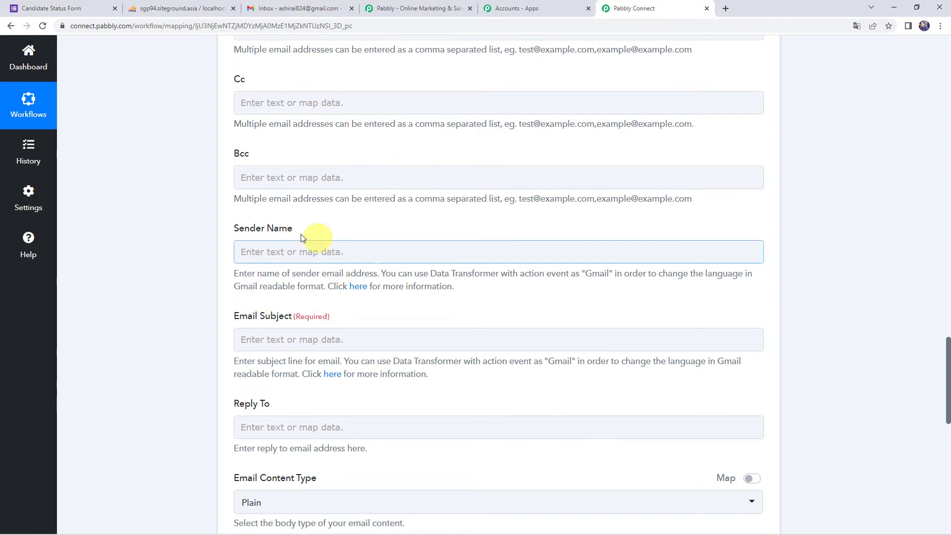
# Step: Enter sender name 'Pabbly' and email subject 'Pabbly Team Hiring'
pyautogui.click(297, 254)
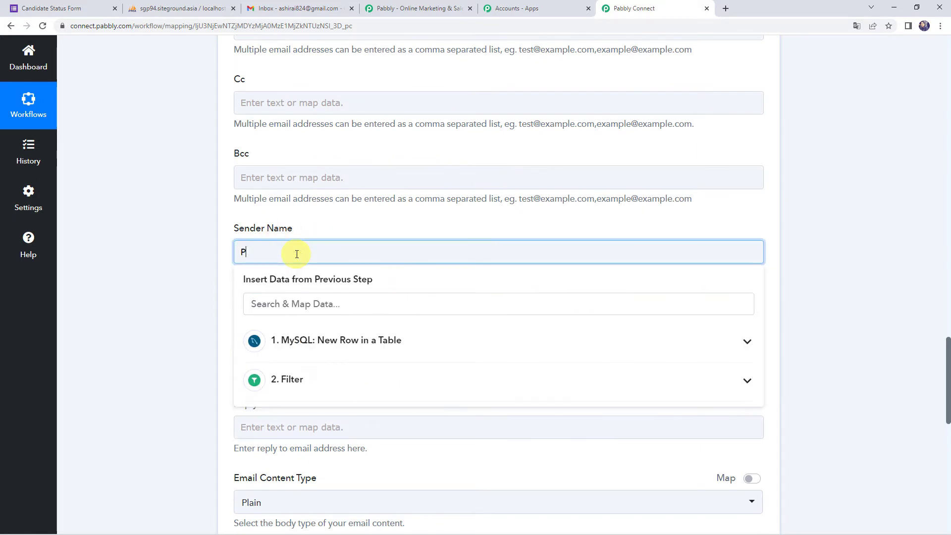
pyautogui.click(191, 263)
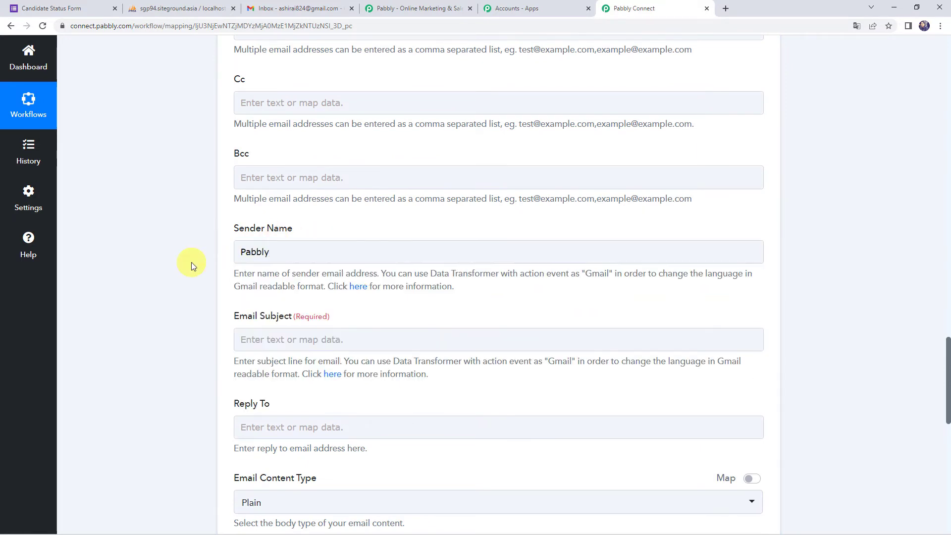
pyautogui.scroll(-2, 192, 263)
pyautogui.click(280, 243)
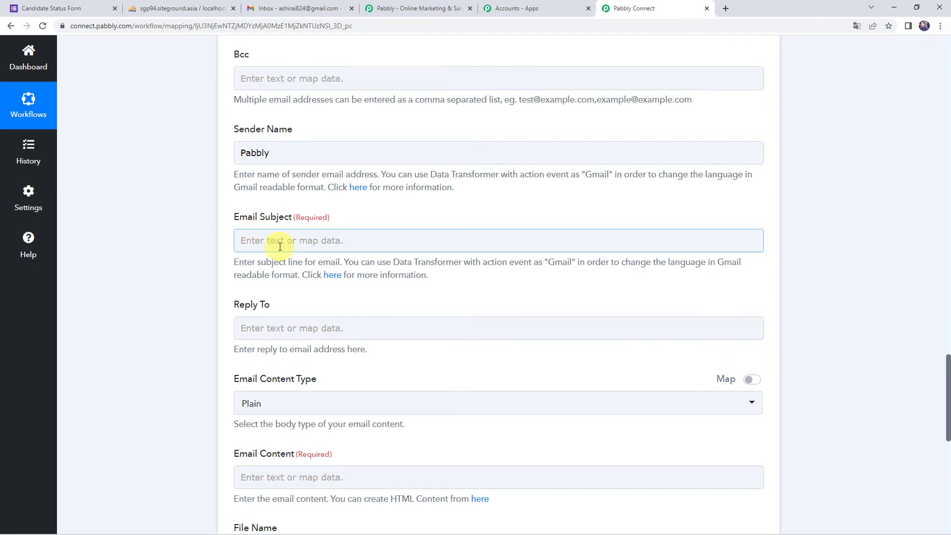
pyautogui.click(279, 241)
pyautogui.write('Pabbly Team Hiring')
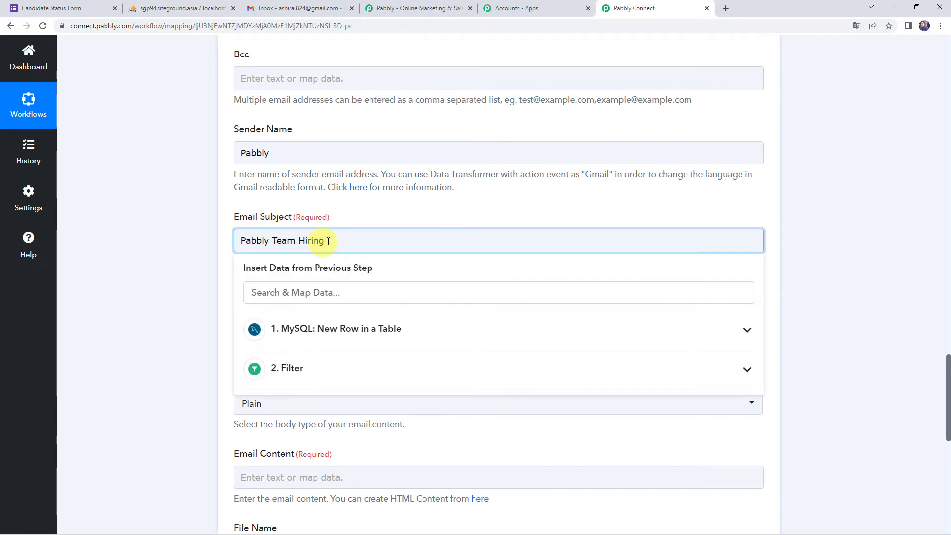
pyautogui.click(211, 248)
# Step: Keep the Email Content Type set to Plain
pyautogui.scroll(-3, 210, 249)
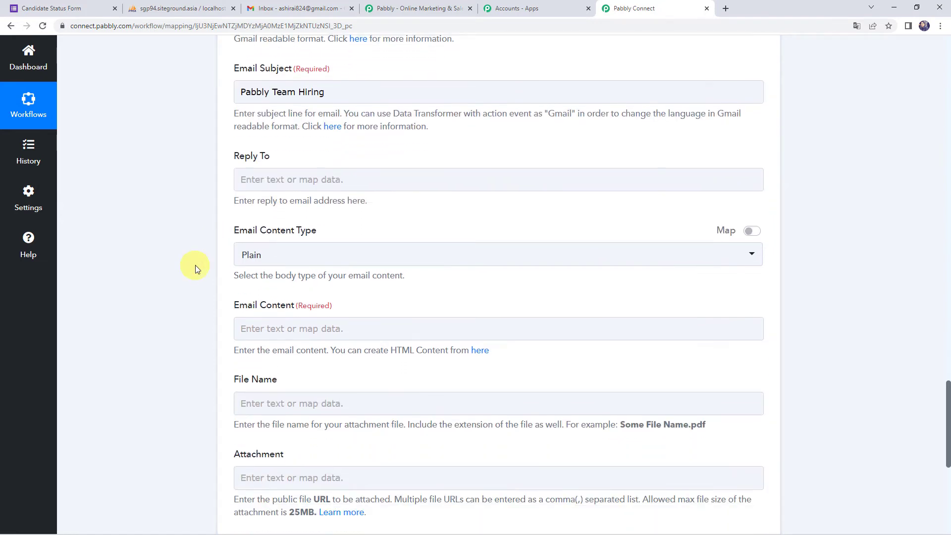
pyautogui.click(285, 257)
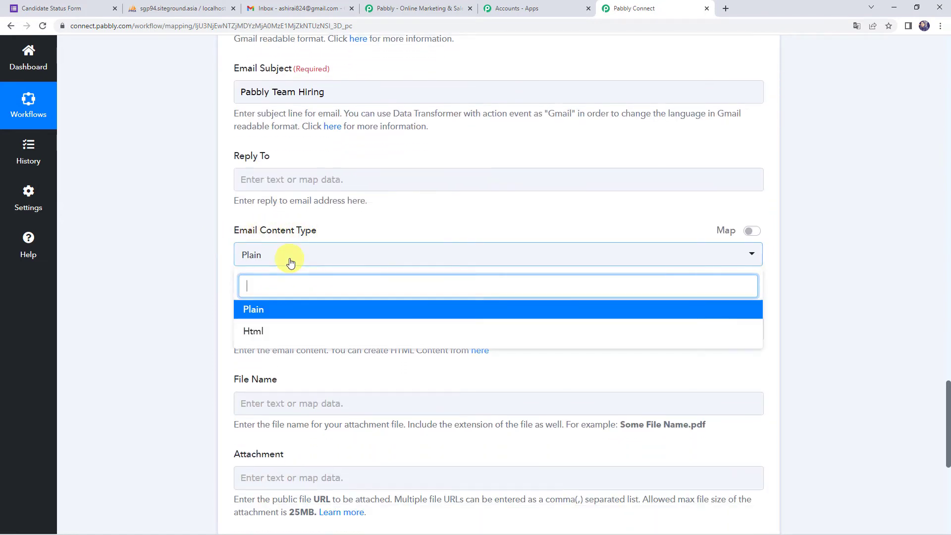
pyautogui.click(266, 316)
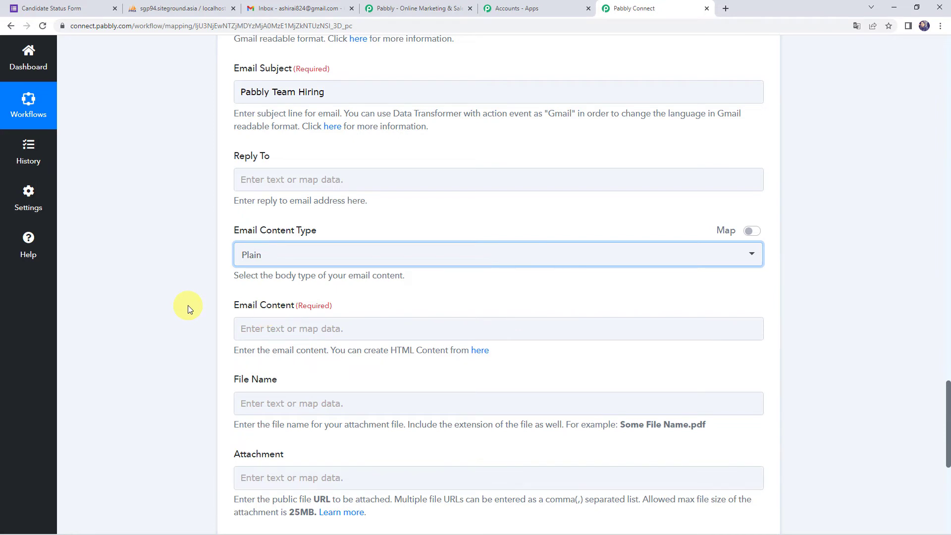
pyautogui.scroll(-2, 188, 305)
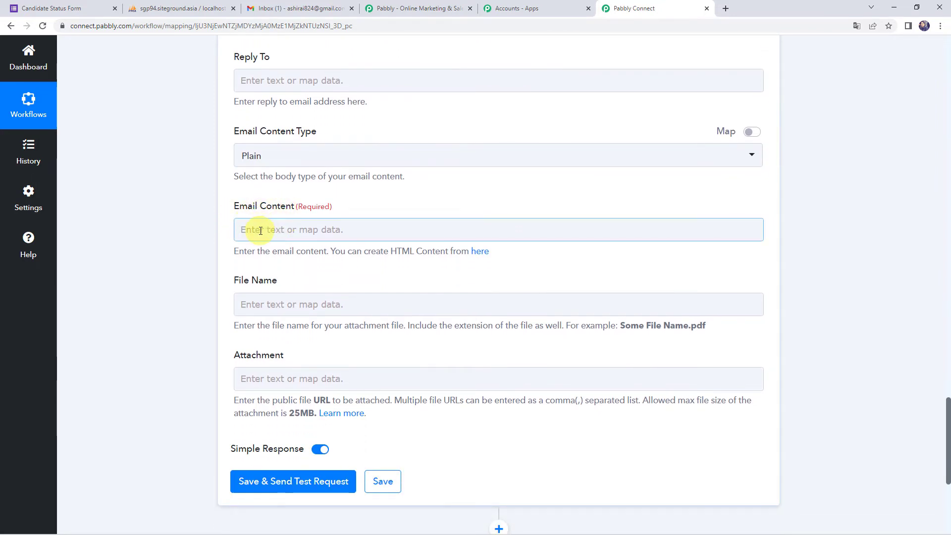
# Step: Paste the rejection letter into Email Content and insert the MySQL '1. Name' field after 'Dear'
pyautogui.click(261, 231)
pyautogui.write('Dear ,  Thank you for your interest in Pabbly. We know that a lot of time and effort goes into a job application, and we appreciate that you took the time to apply for this position. We were very fortunate to have a strong group of applicants to consider for this role and unfortunately have decided to move forward with other candidates.  Thanks again and best of luck with your future endeavors!  Regards, Pabbly Hiring Team.')
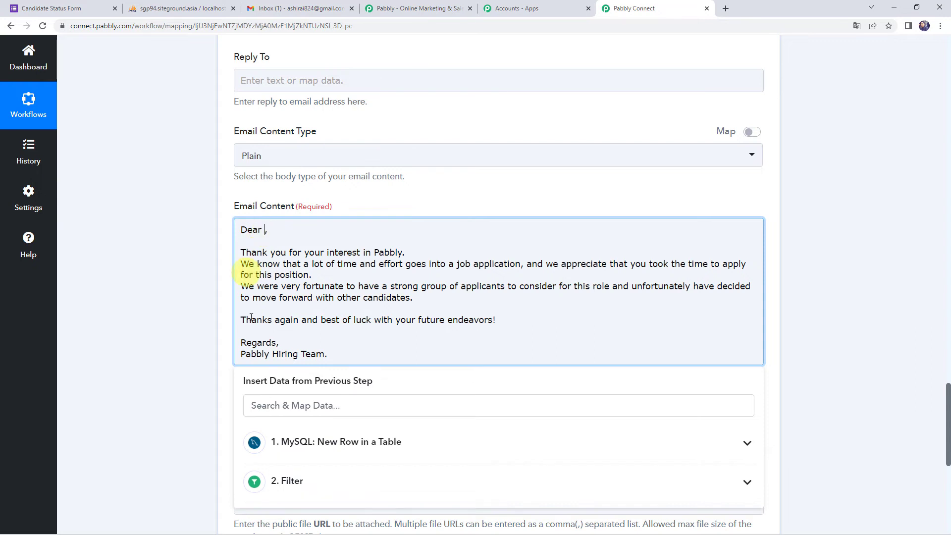
pyautogui.click(296, 442)
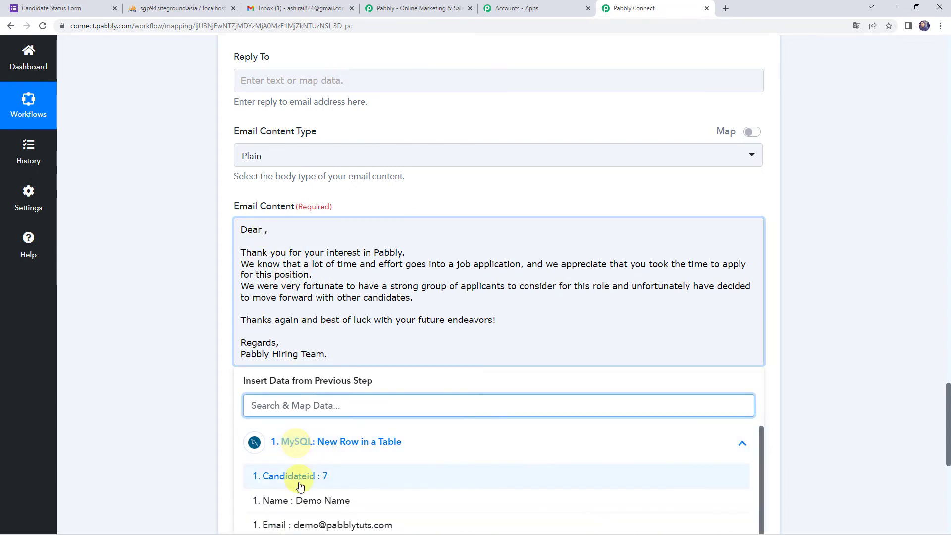
pyautogui.click(299, 501)
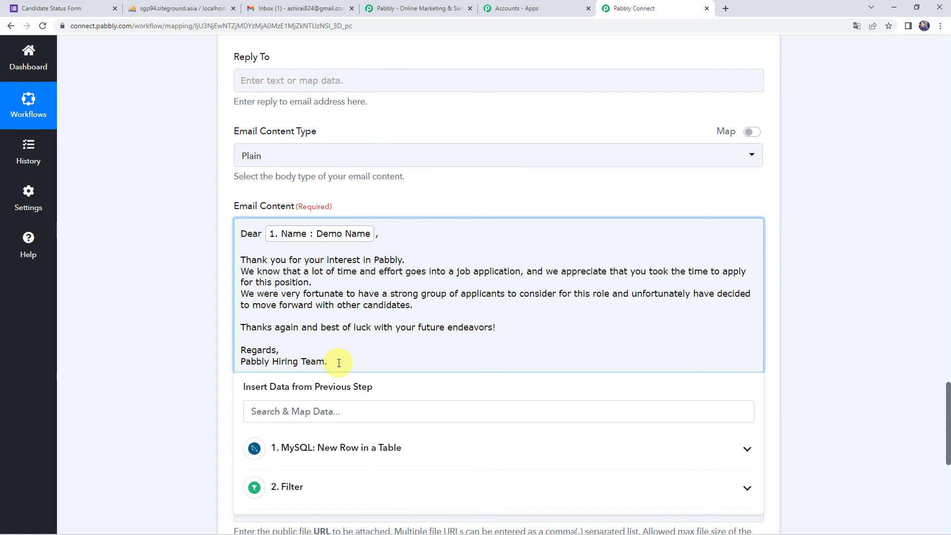
pyautogui.click(205, 278)
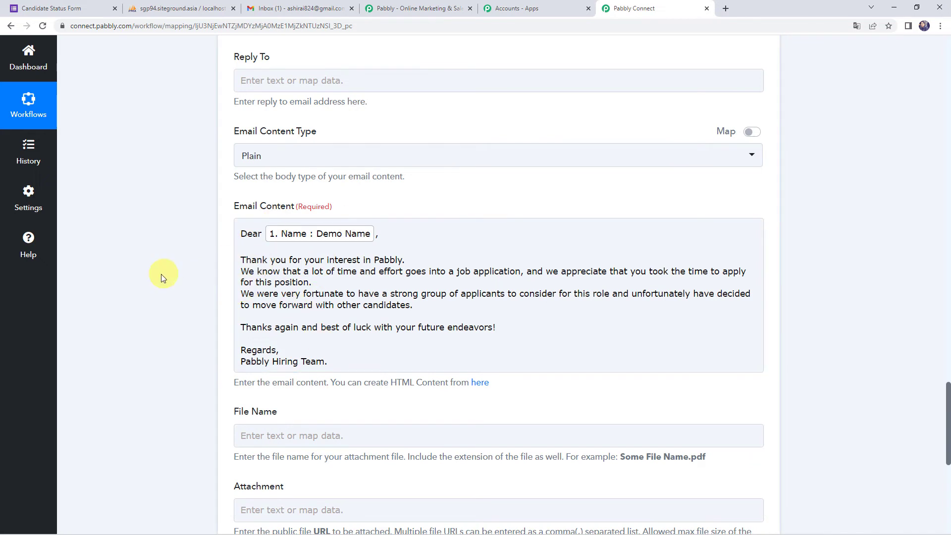
# Step: Check the attachment file name field without mapping any data into it
pyautogui.scroll(-3, 161, 274)
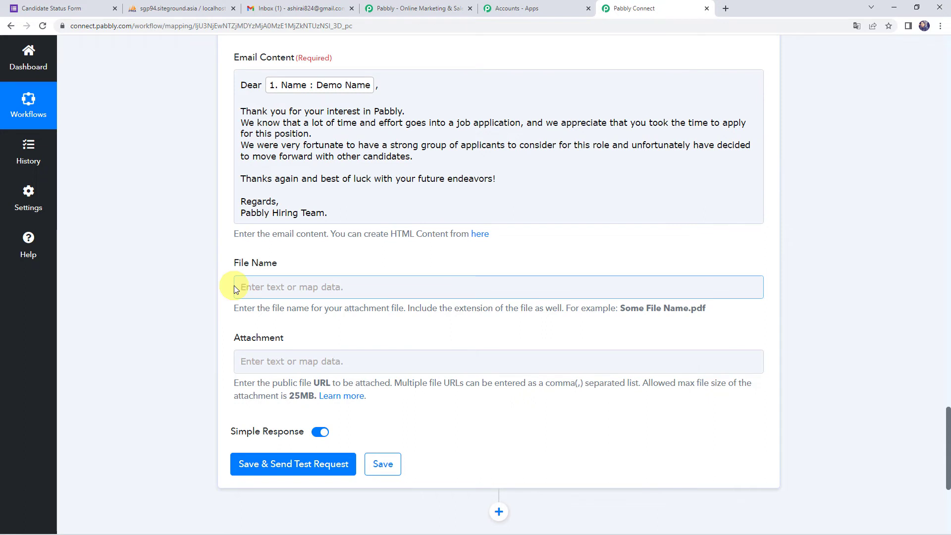
pyautogui.click(263, 289)
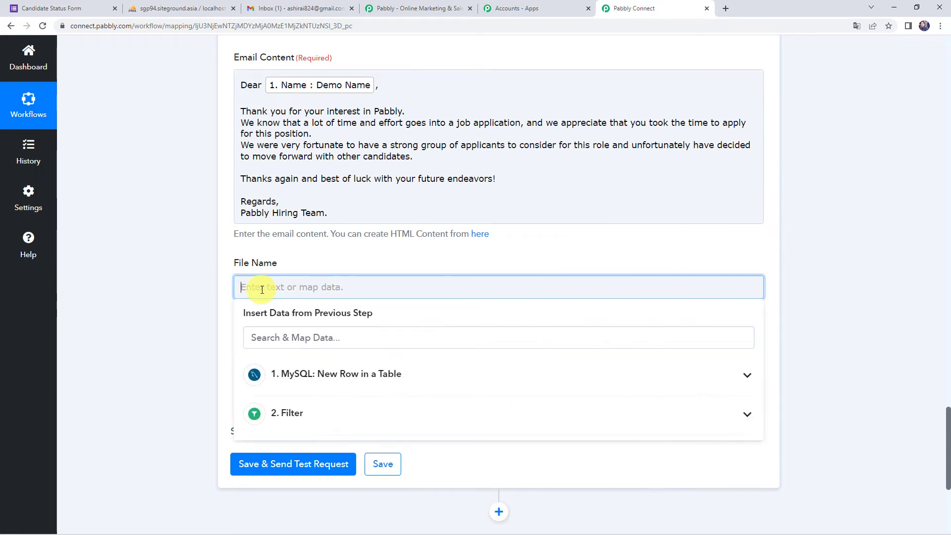
pyautogui.click(200, 304)
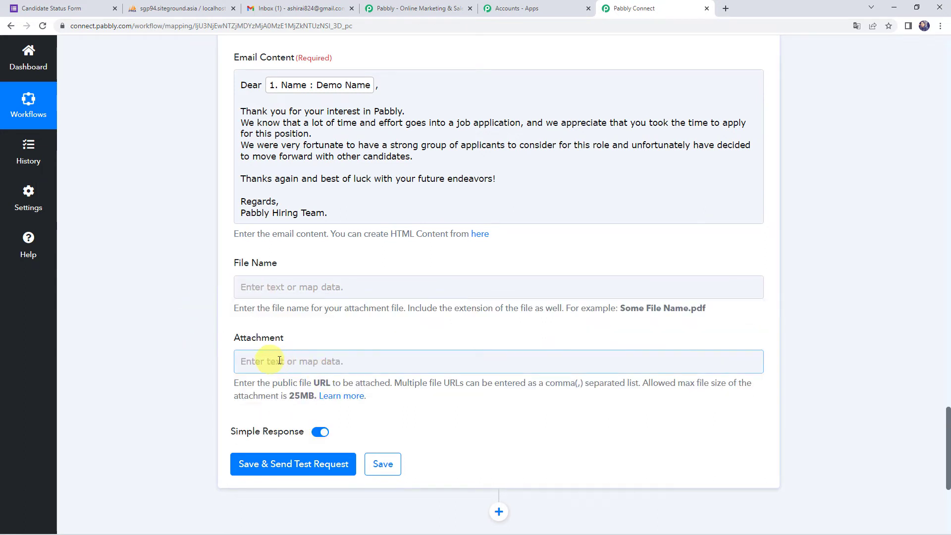
pyautogui.scroll(6, 138, 317)
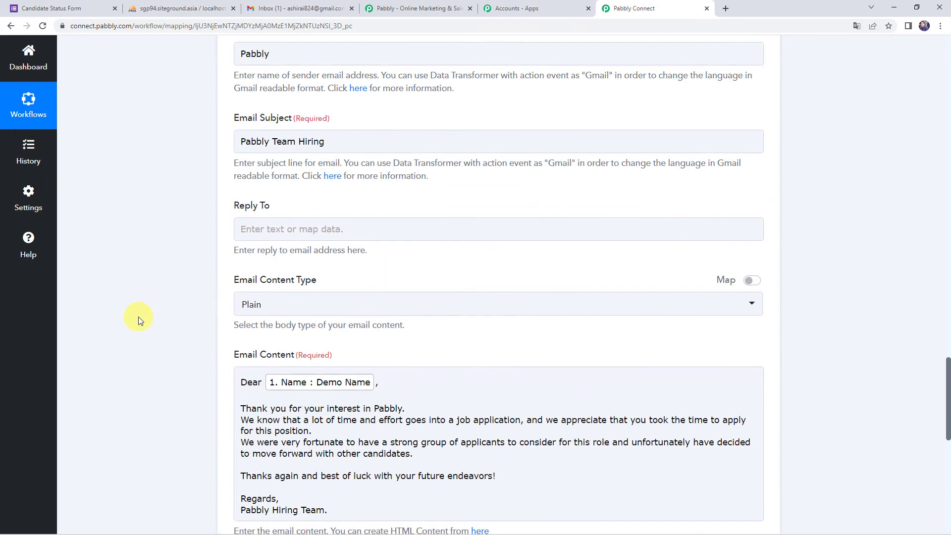
pyautogui.scroll(-2, 138, 316)
pyautogui.scroll(-6, 134, 320)
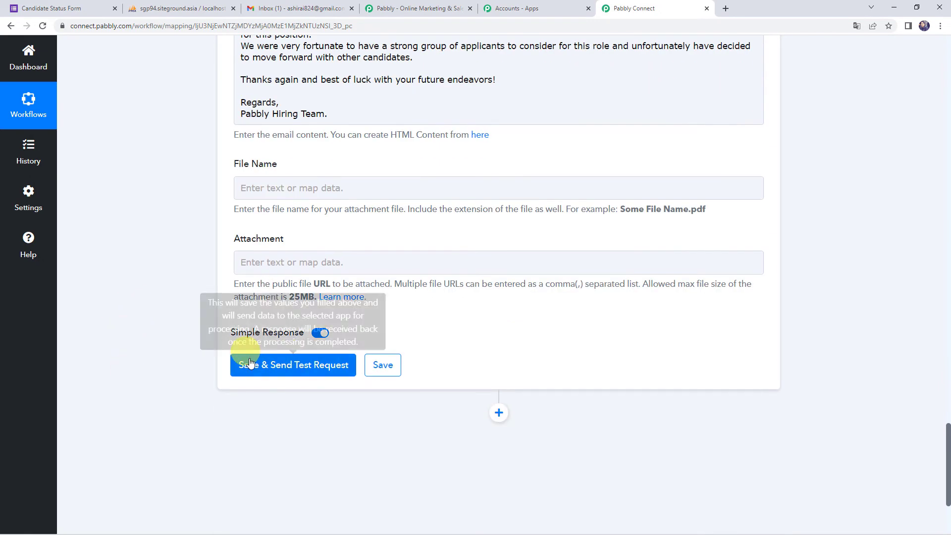
# Step: Save and send a test request, confirming the response shows Status sent, then go to Gmail
pyautogui.click(290, 369)
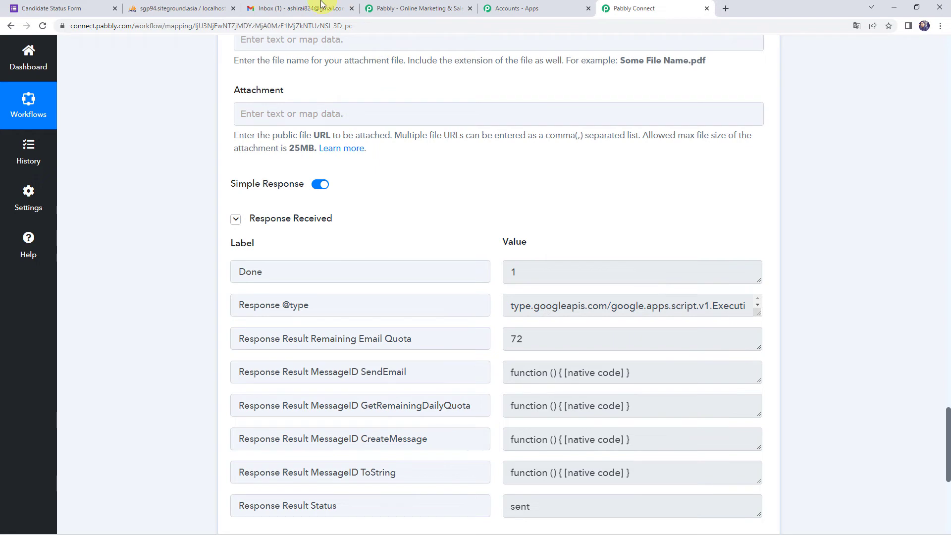
pyautogui.click(299, 9)
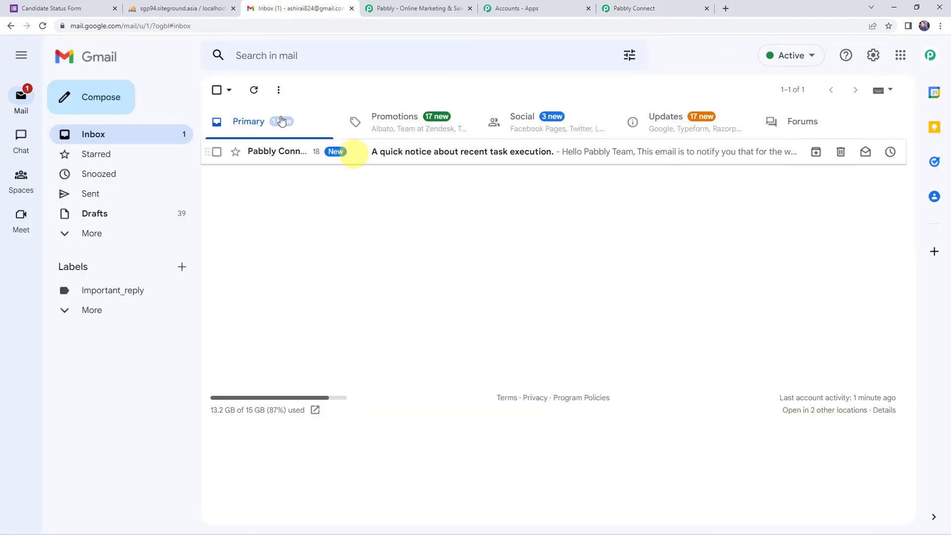
# Step: Refresh the inbox, open the 'Pabbly Team Hiring' email, and highlight a line of its body
pyautogui.click(43, 26)
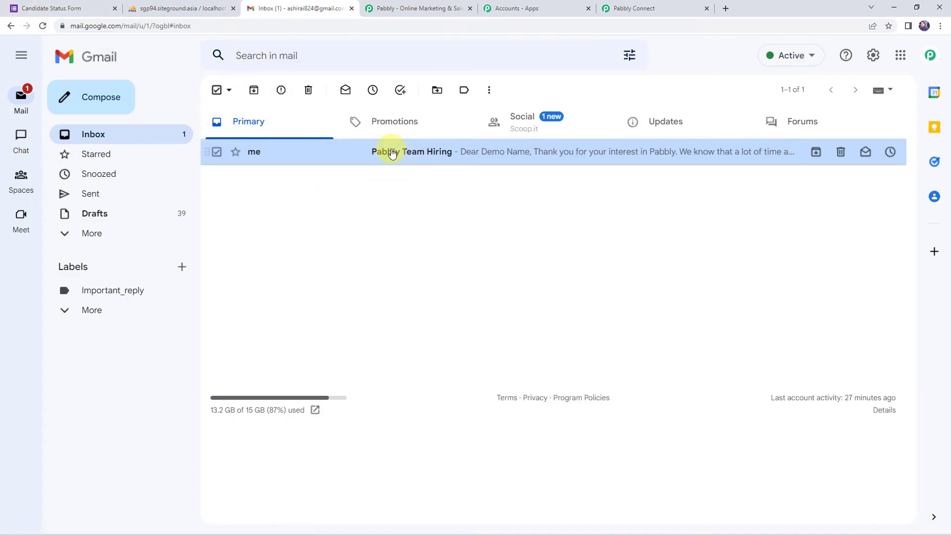
pyautogui.click(392, 154)
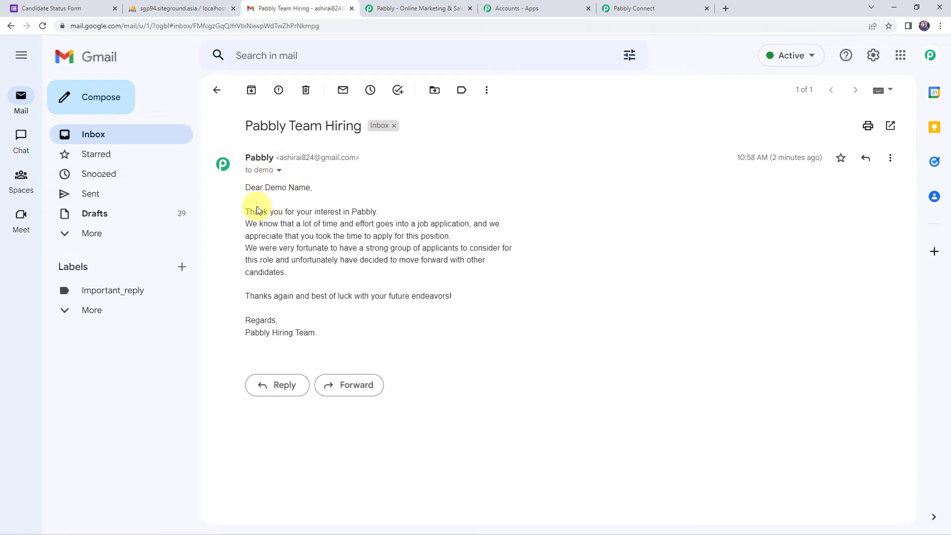
pyautogui.moveTo(276, 223); pyautogui.dragTo(465, 226)
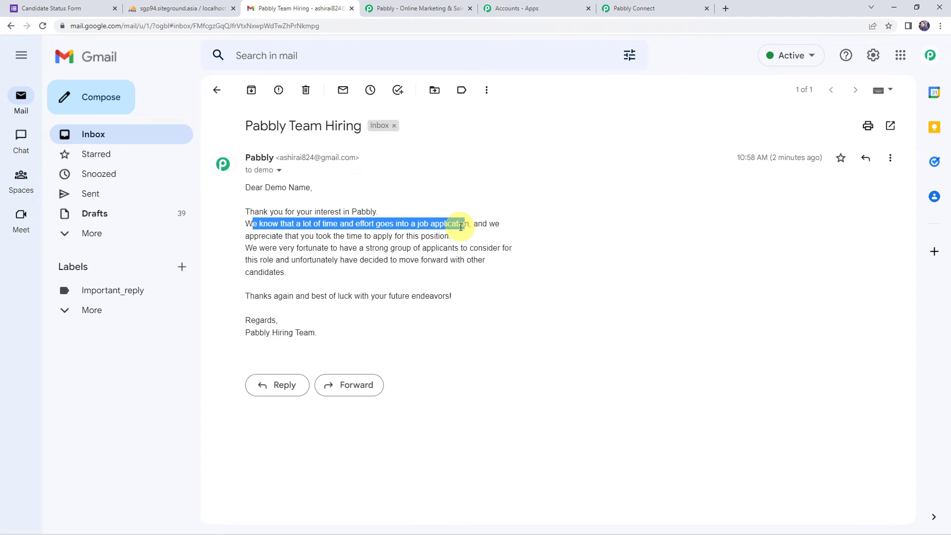
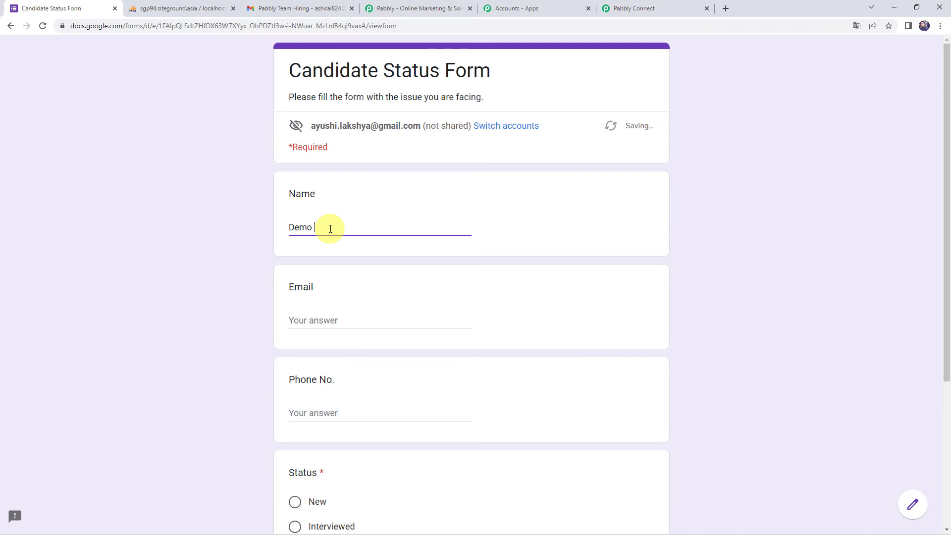
# Step: Correct the Name answer, then enter the candidate's email and phone number
pyautogui.click(312, 228)
pyautogui.press('BackSpace')
pyautogui.press('BackSpace')
pyautogui.press('BackSpace')
pyautogui.write('ummy Nam')
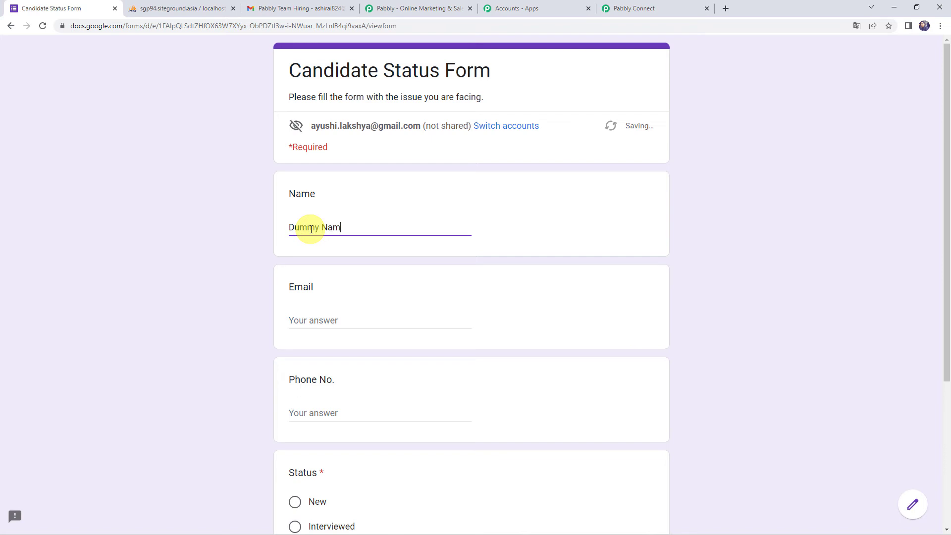
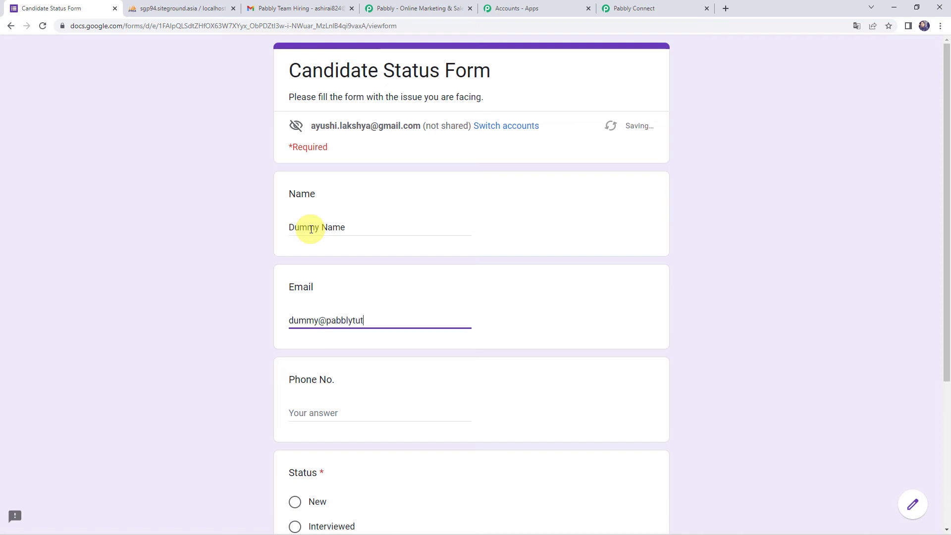
pyautogui.press('Tab')
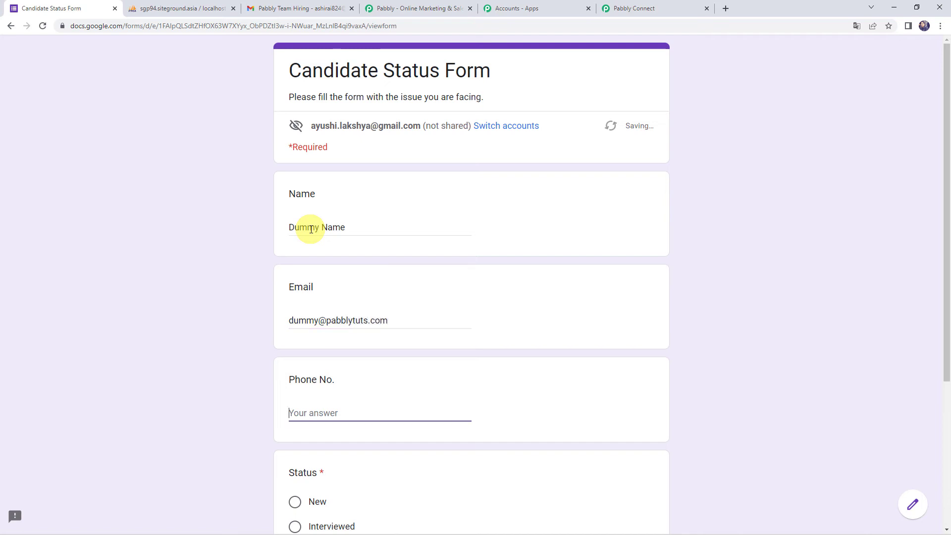
pyautogui.write('9000000000')
# Step: Set the candidate's status to Interviewed and submit the form response
pyautogui.scroll(-4, 329, 335)
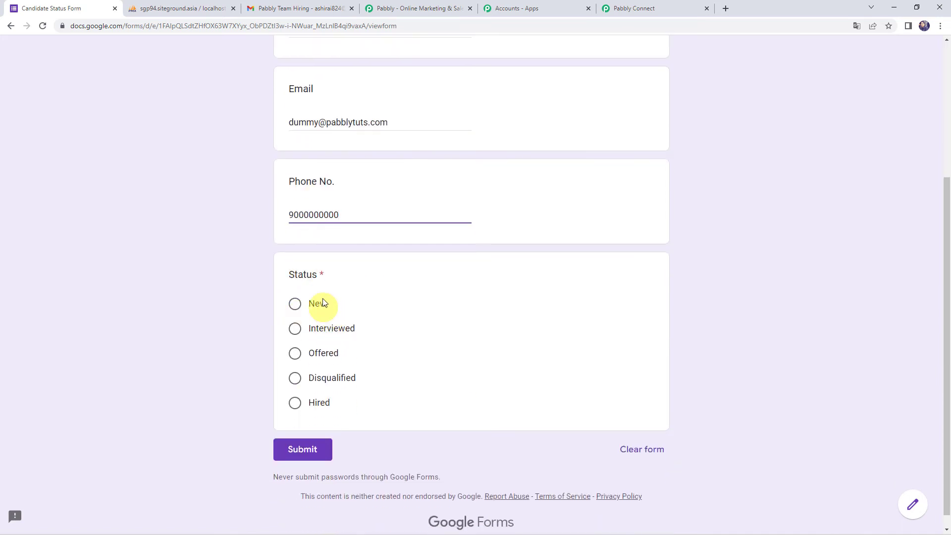
pyautogui.click(327, 333)
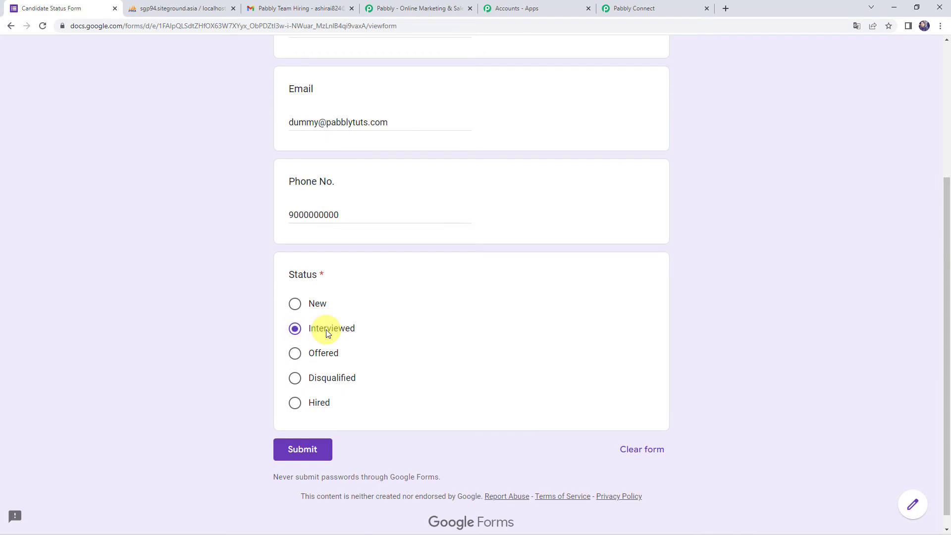
pyautogui.click(303, 454)
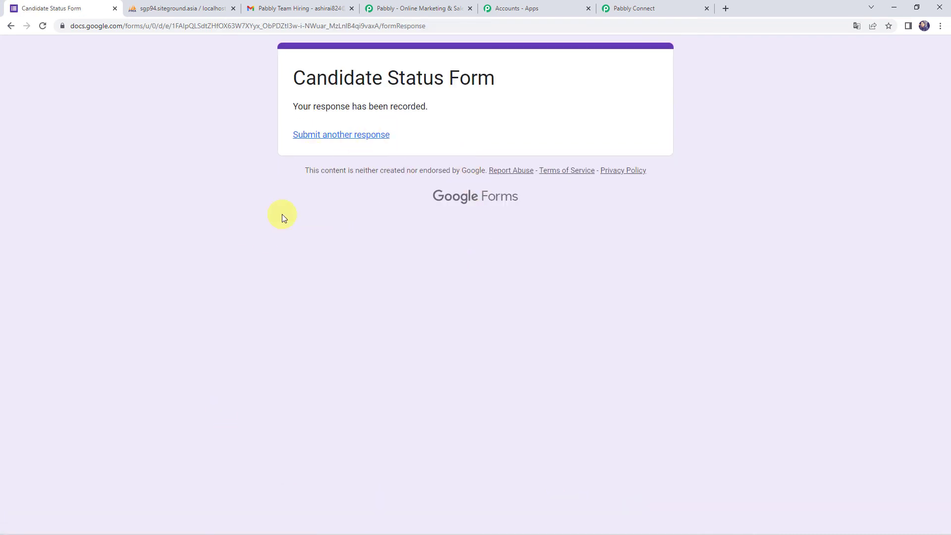
# Step: Reload phpMyAdmin's CandidateDetails table to show new row 8 (Interviewed), then view the Gmail inbox
pyautogui.click(187, 9)
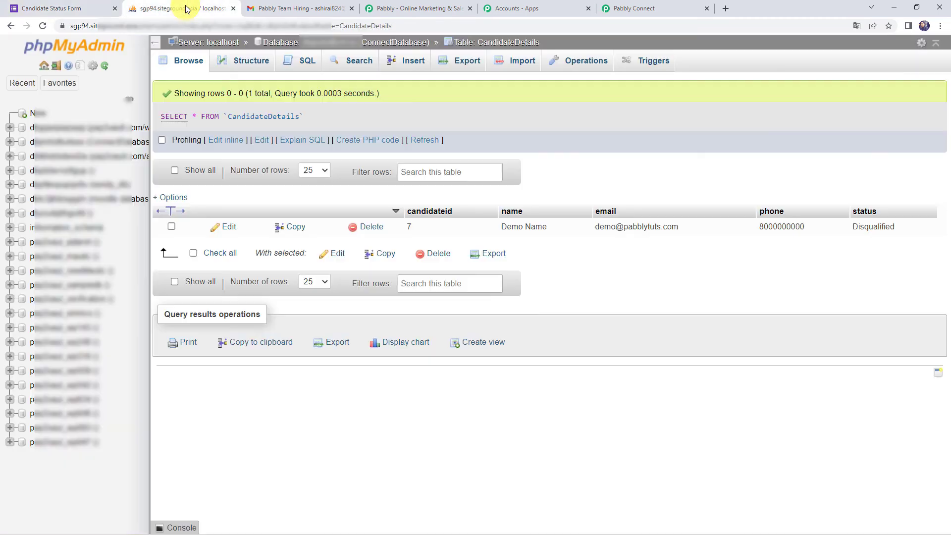
pyautogui.click(45, 26)
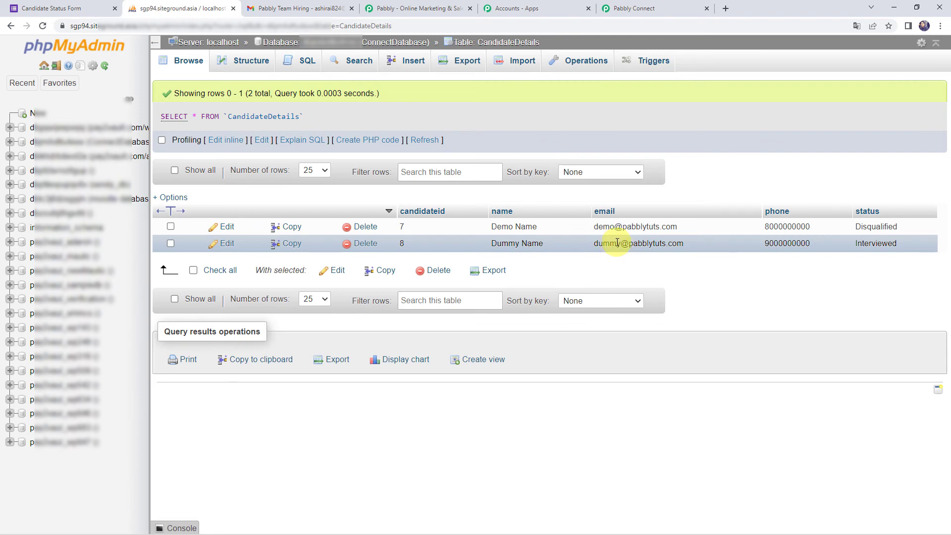
pyautogui.hotkey('ctrl', 'Tab')
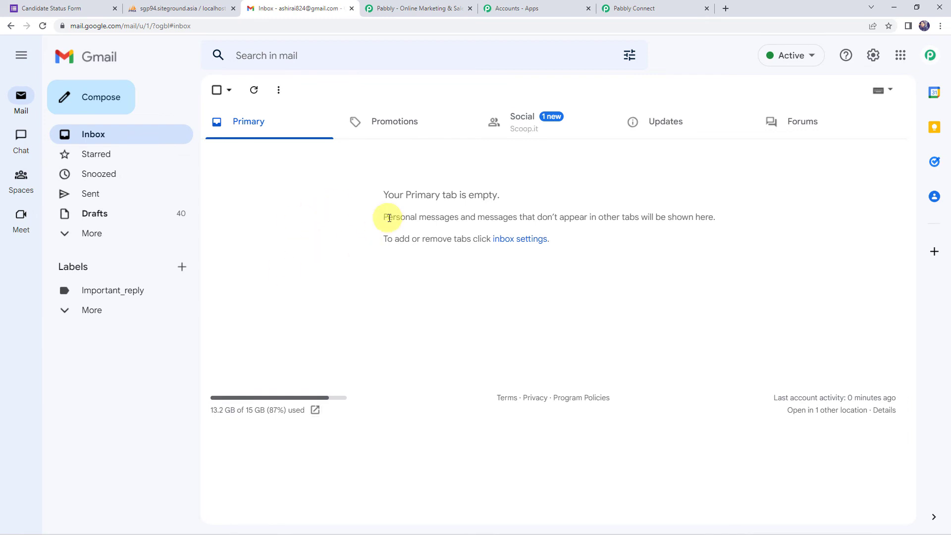
# Step: Review the Status-equals-Disqualified filter in Pabbly Connect, then start another blank form response
pyautogui.click(625, 8)
pyautogui.scroll(4, 188, 236)
pyautogui.scroll(20, 189, 236)
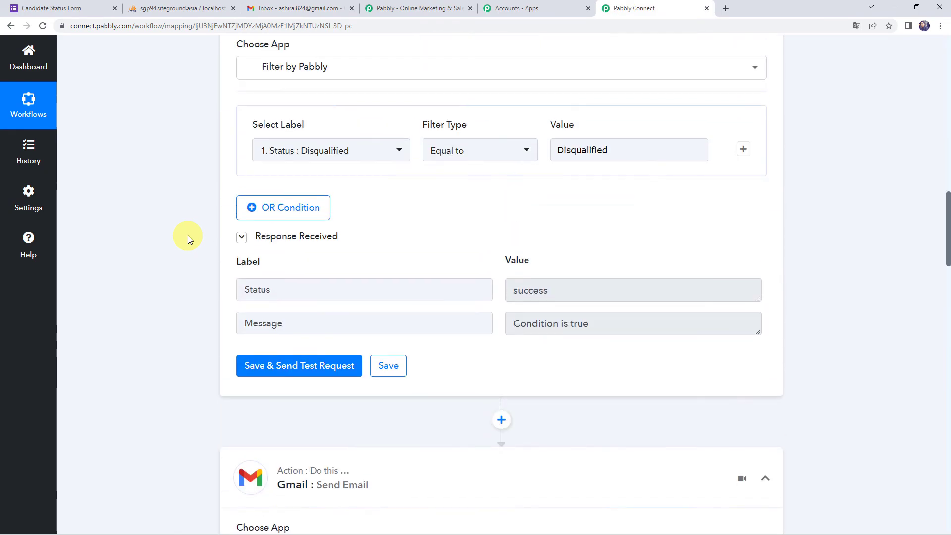
pyautogui.scroll(3, 189, 236)
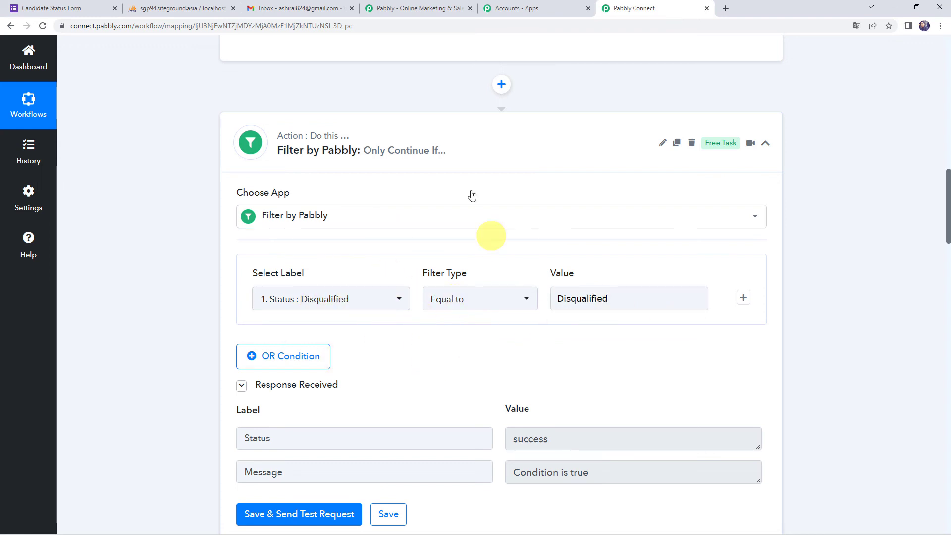
pyautogui.click(90, 13)
pyautogui.click(315, 136)
# Step: Fill in the test candidate's name, email and phone number
pyautogui.click(329, 228)
pyautogui.write('Testing C')
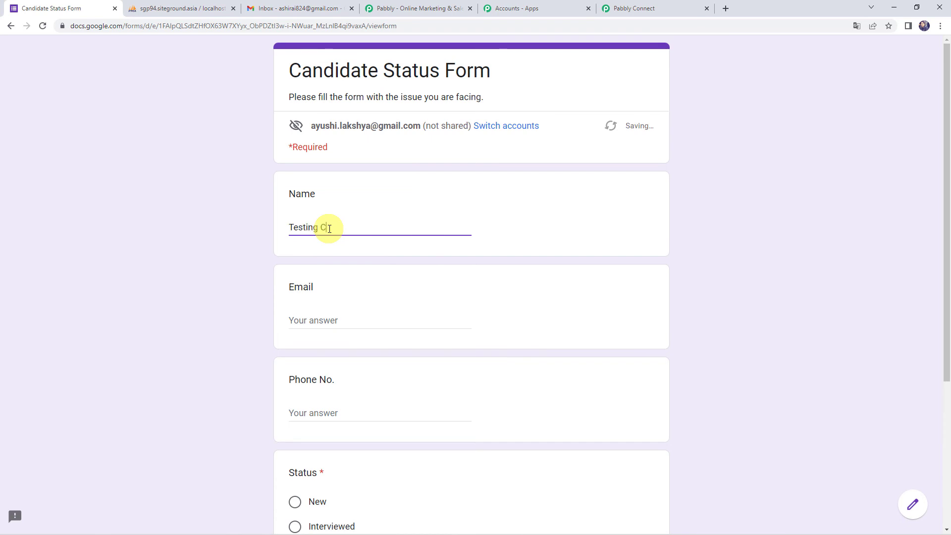
pyautogui.write('andidate')
pyautogui.press('Tab')
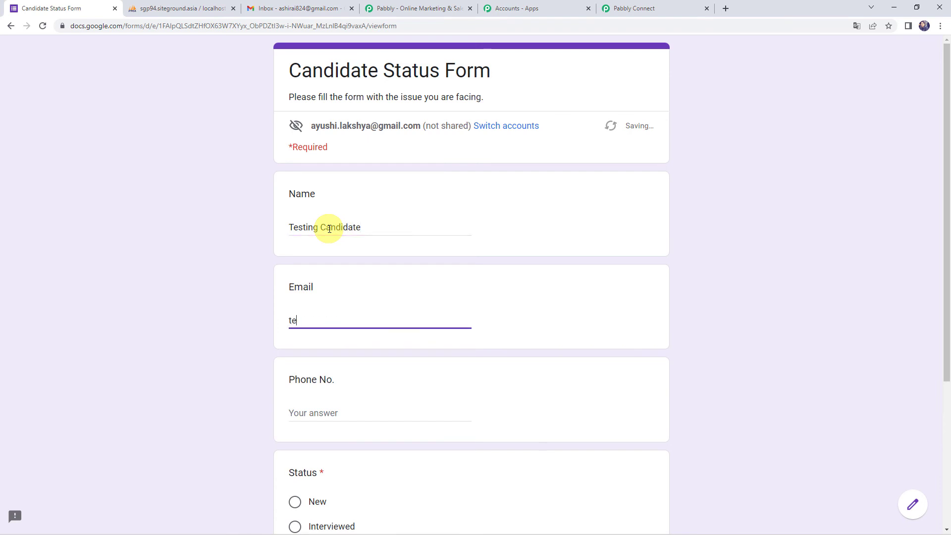
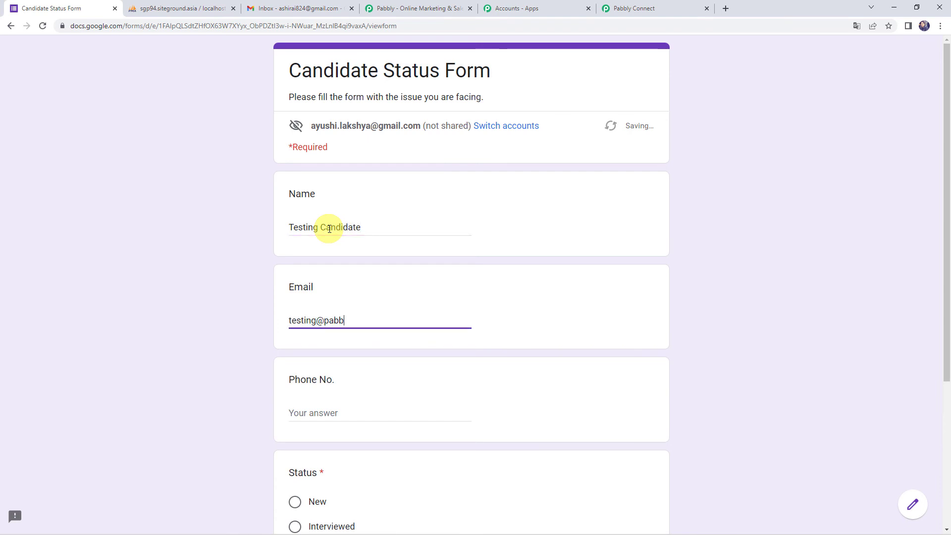
pyautogui.press('Tab')
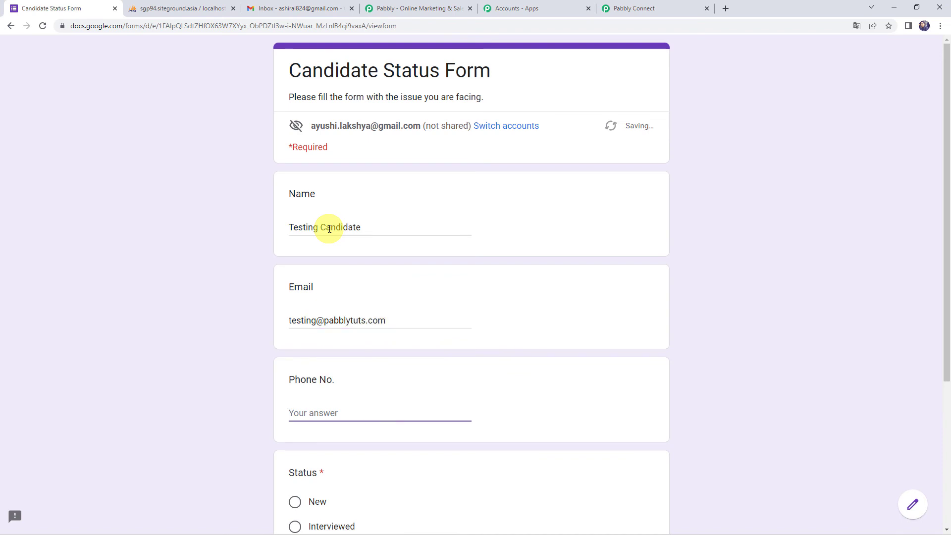
pyautogui.write('7000000000')
# Step: Mark the candidate Disqualified, submit the response, and return to phpMyAdmin
pyautogui.scroll(-4, 329, 228)
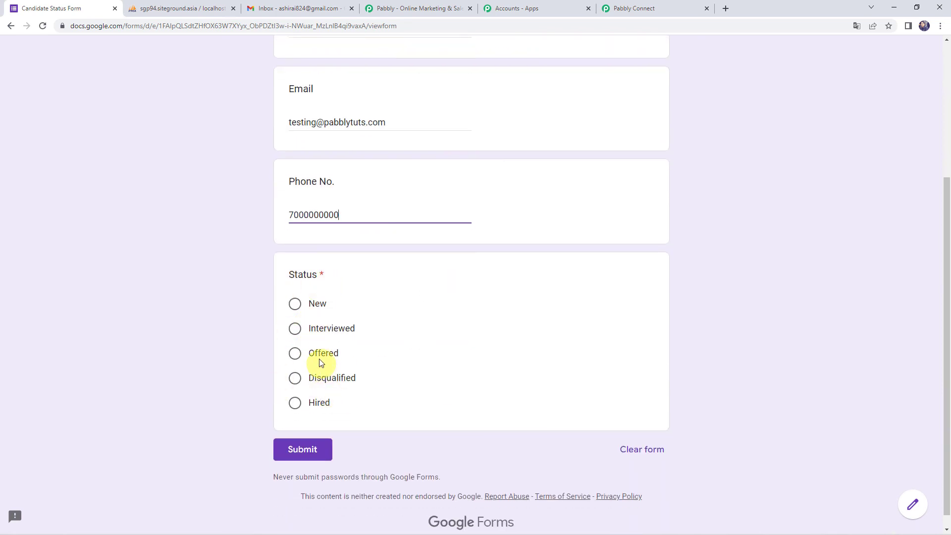
pyautogui.click(317, 379)
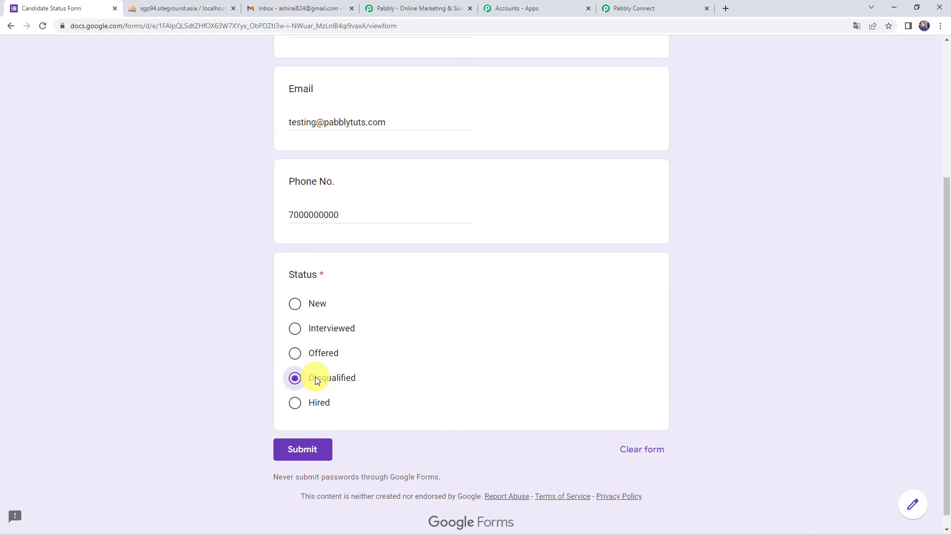
pyautogui.click(298, 452)
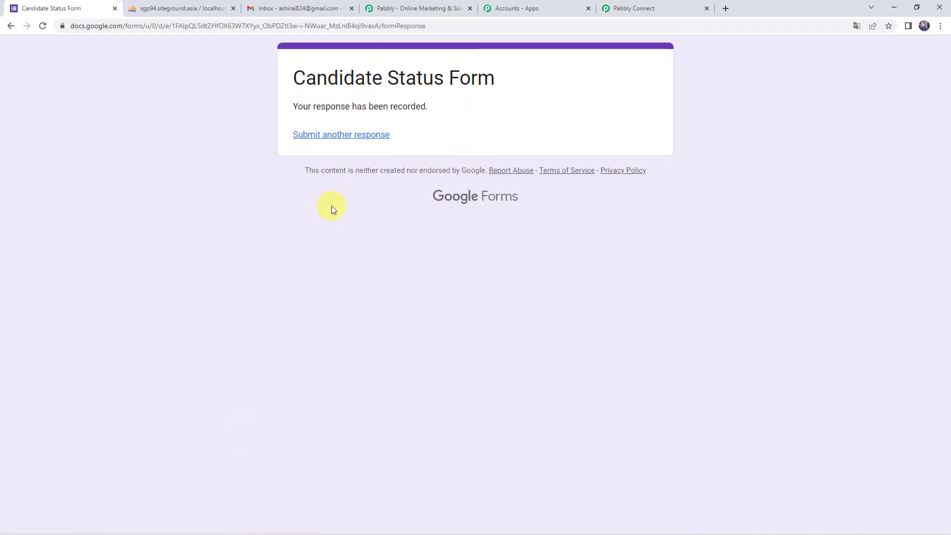
pyautogui.click(179, 11)
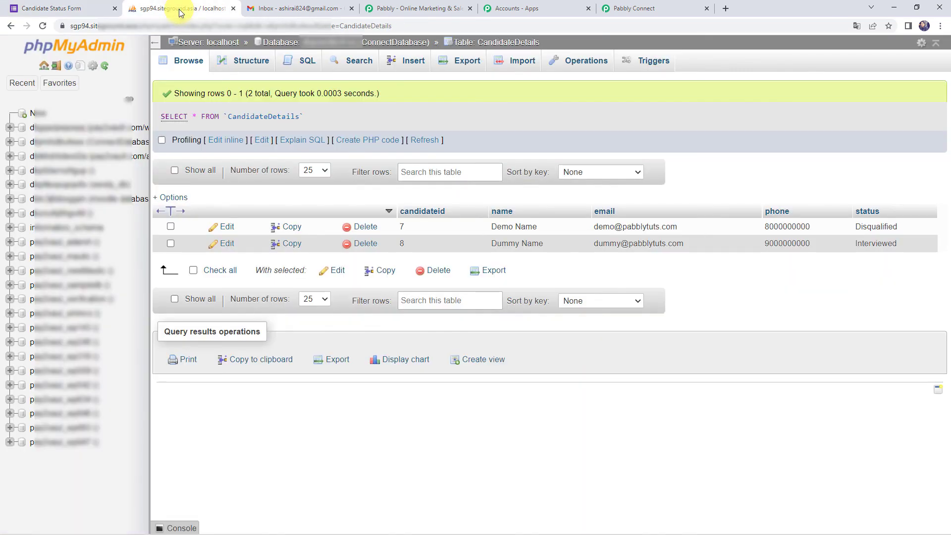
# Step: Reload CandidateDetails to see row 9 marked Disqualified, then view the Gmail inbox
pyautogui.click(42, 27)
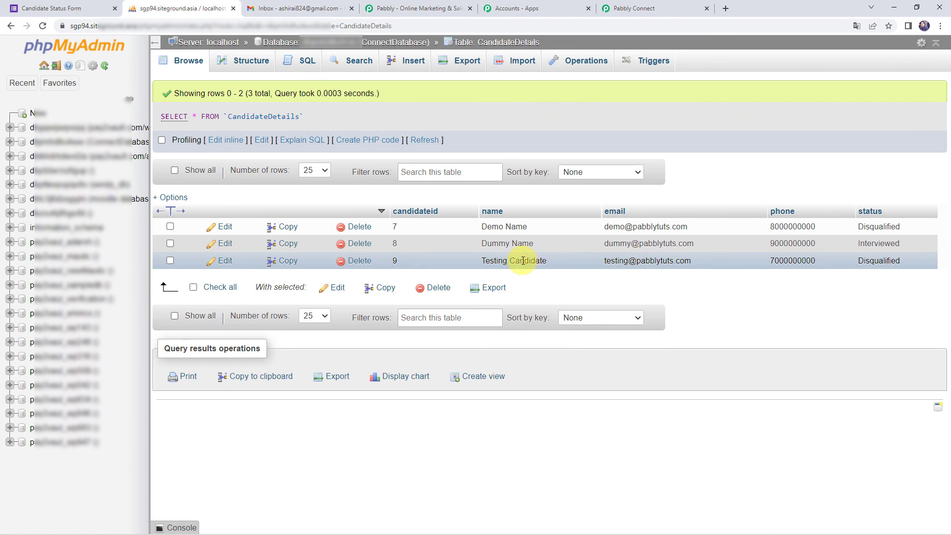
pyautogui.hotkey('ctrl', 'Tab')
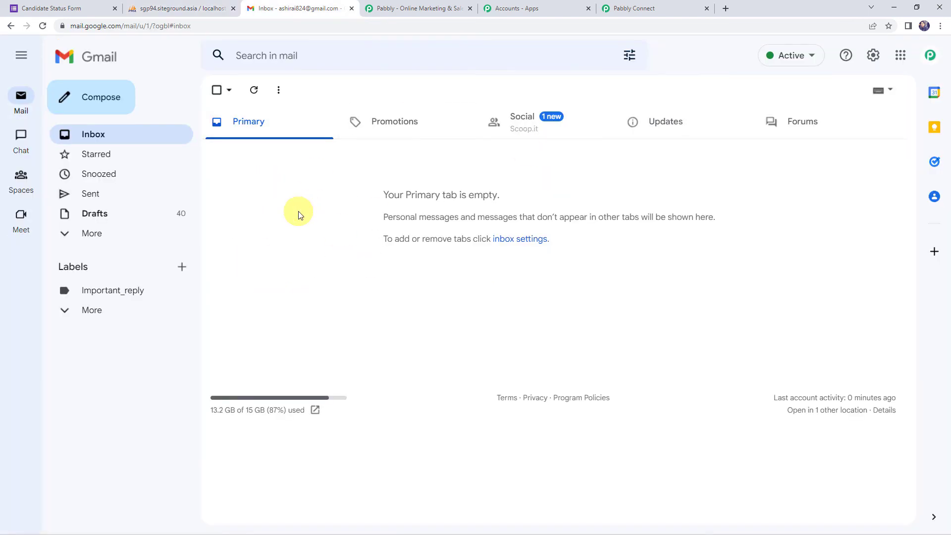
# Step: Refresh Gmail and open the Pabbly Team Hiring rejection email, highlighting the candidate's name in the greeting
pyautogui.click(42, 26)
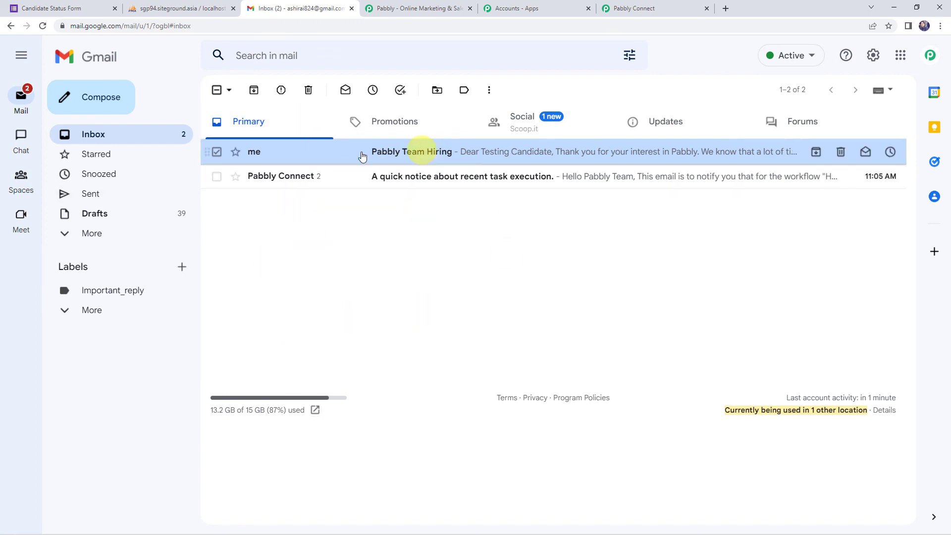
pyautogui.click(394, 159)
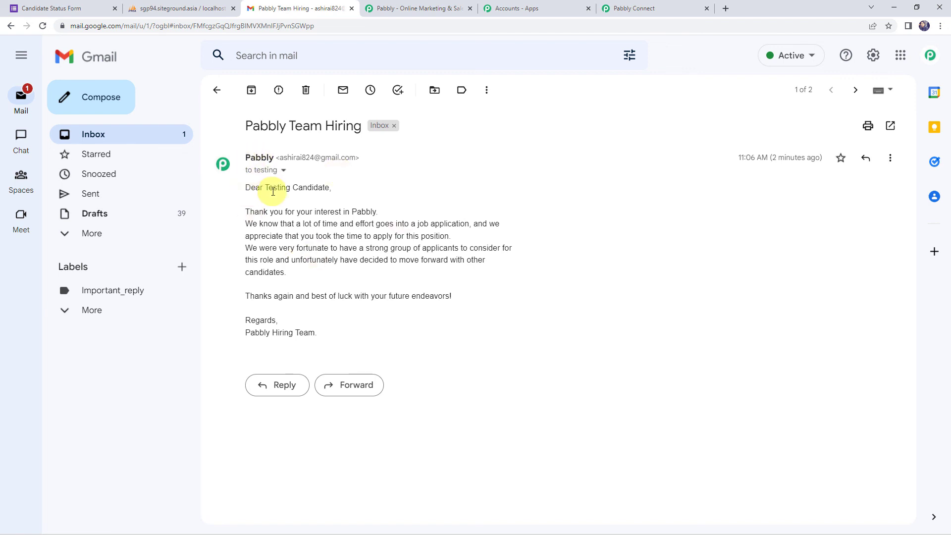
pyautogui.moveTo(268, 190); pyautogui.dragTo(334, 189)
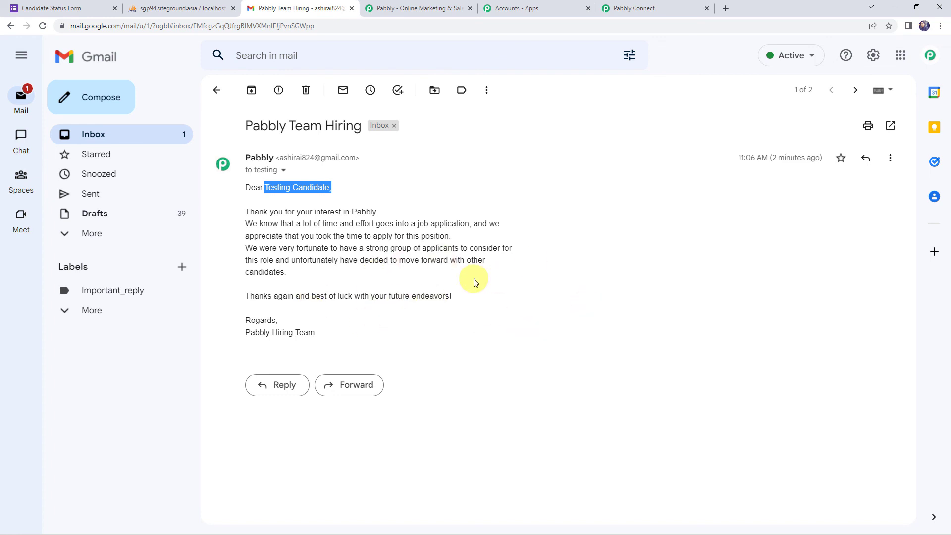
pyautogui.click(639, 8)
# Step: Collapse the Filter, Gmail and MySQL trigger steps of the active workflow
pyautogui.click(500, 148)
pyautogui.click(461, 233)
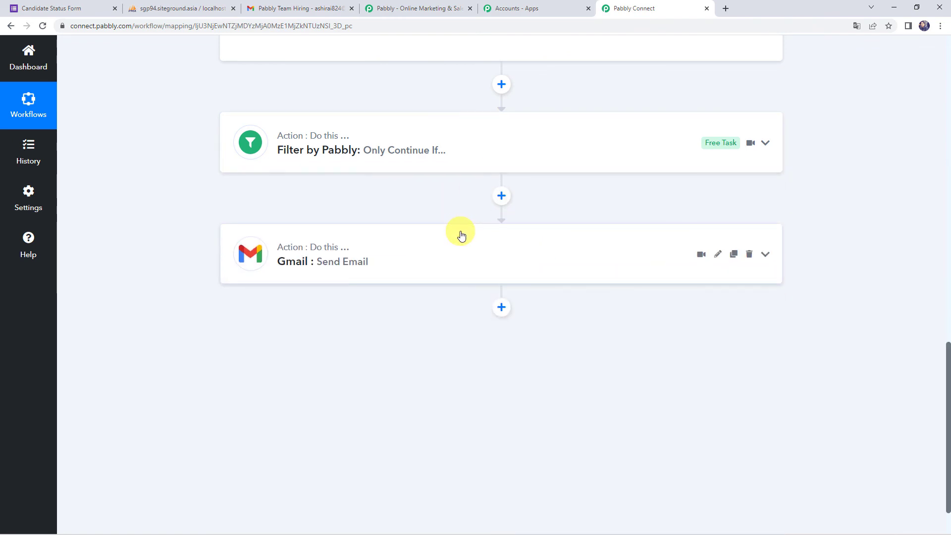
pyautogui.scroll(15, 461, 233)
pyautogui.scroll(3, 461, 233)
pyautogui.click(453, 212)
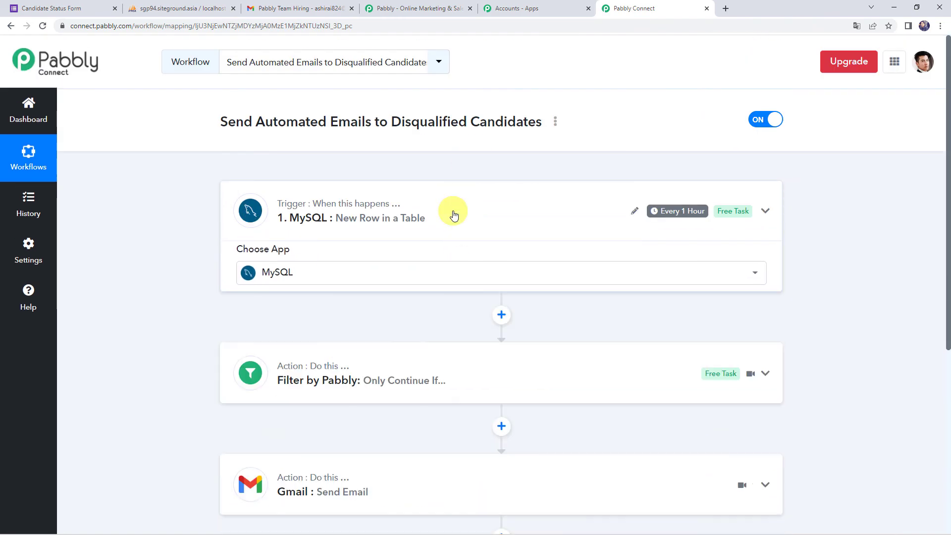